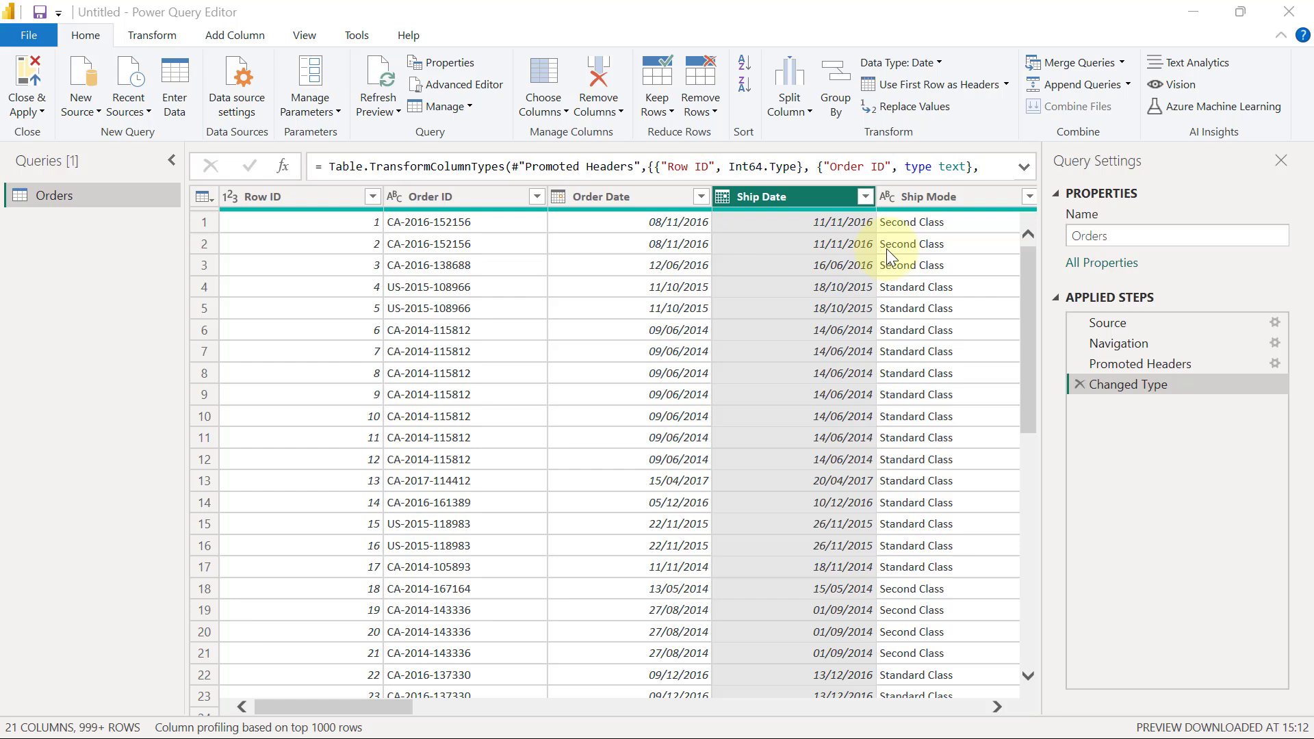
- Inspect the data types of the Order ID and Row ID columns
{"action": "left_click", "coordinate": [442, 197]}
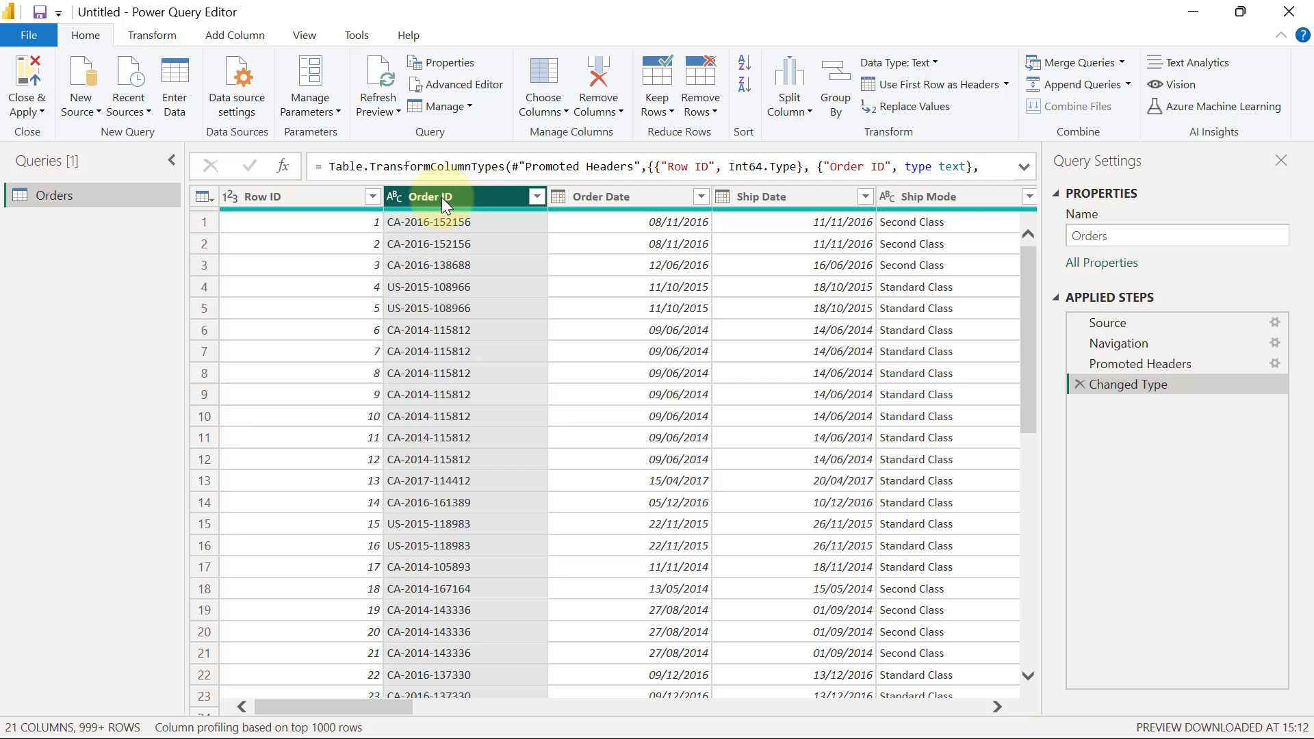
{"action": "left_click", "coordinate": [316, 194]}
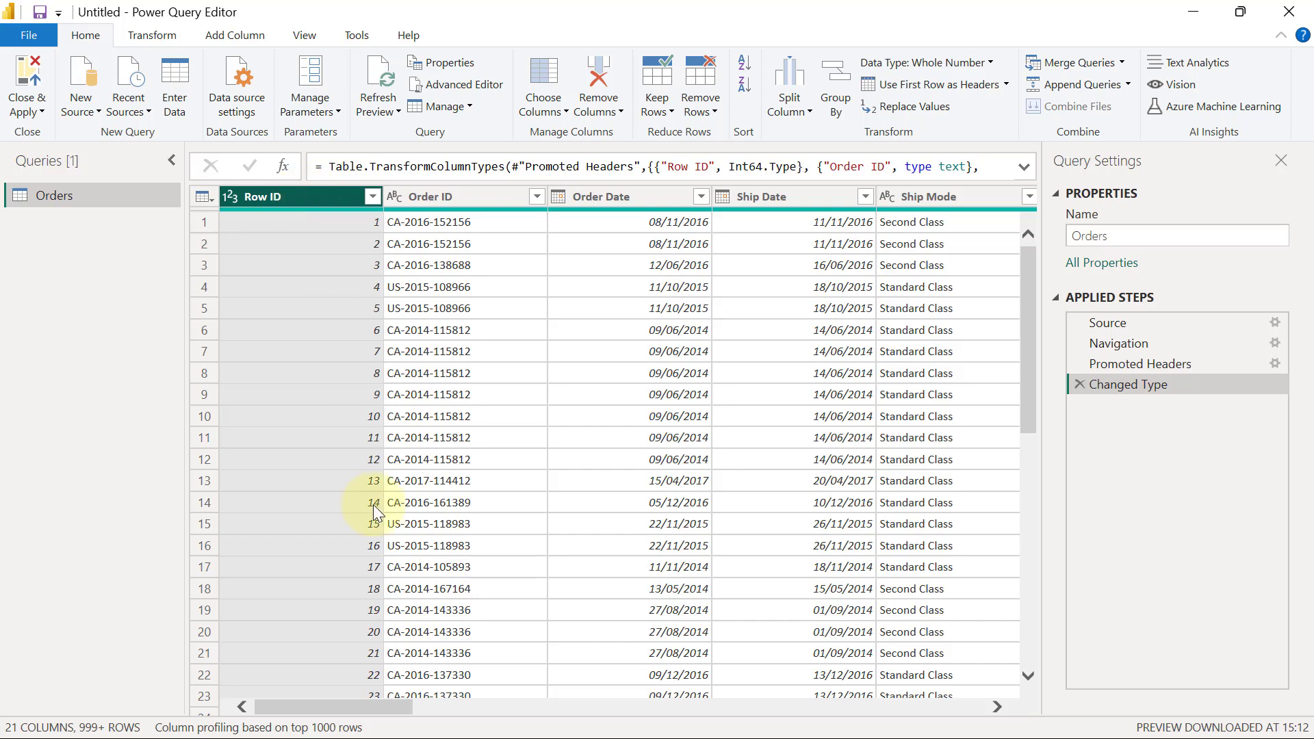
{"action": "left_click_drag", "start_coordinate": [379, 704], "coordinate": [655, 683]}
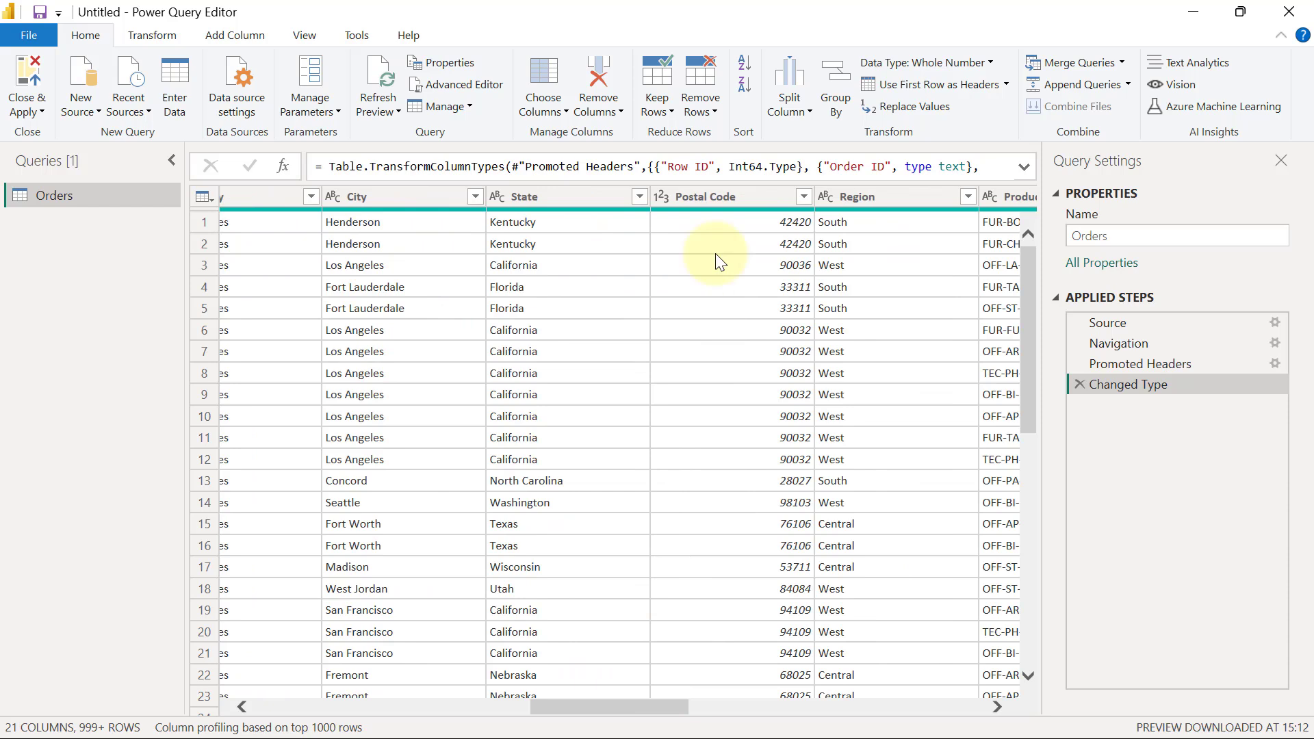
- Review Postal Code's data type choices without changing it, leaving it Whole Number, and show the Transform commands
{"action": "left_click", "coordinate": [729, 197]}
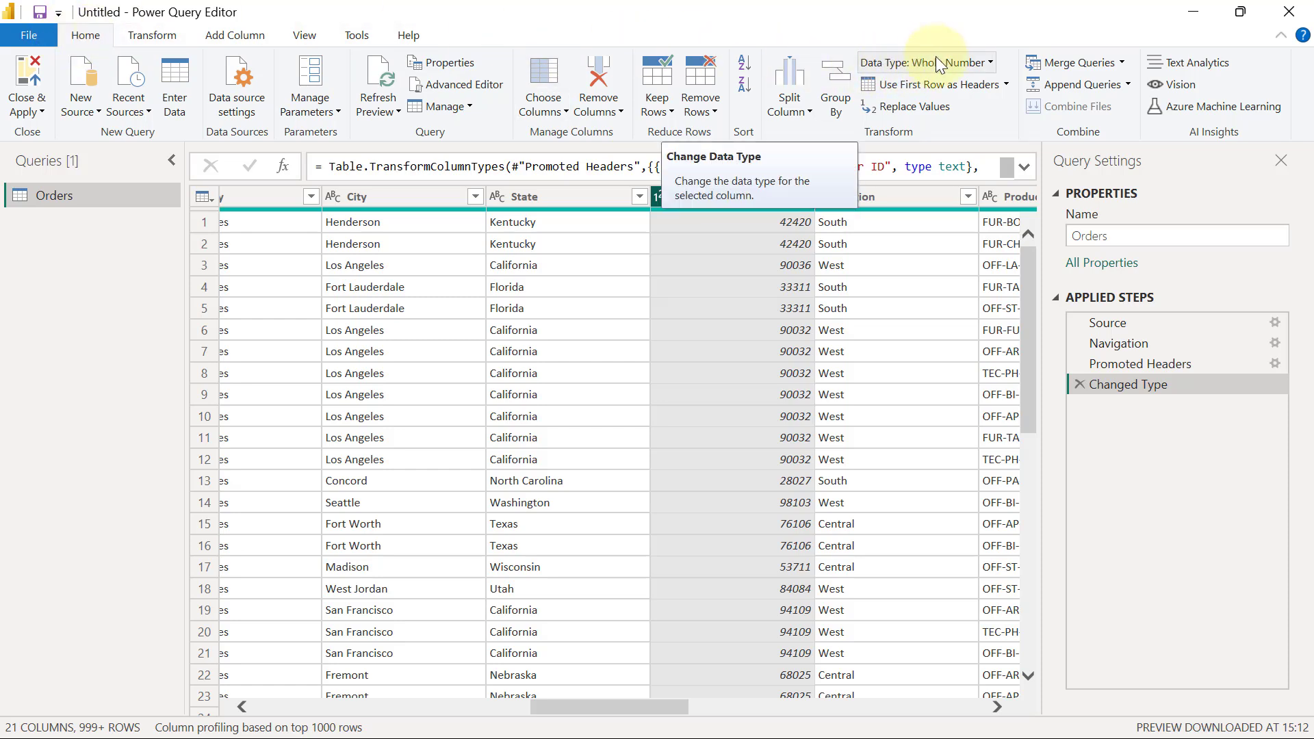
{"action": "left_click", "coordinate": [989, 62]}
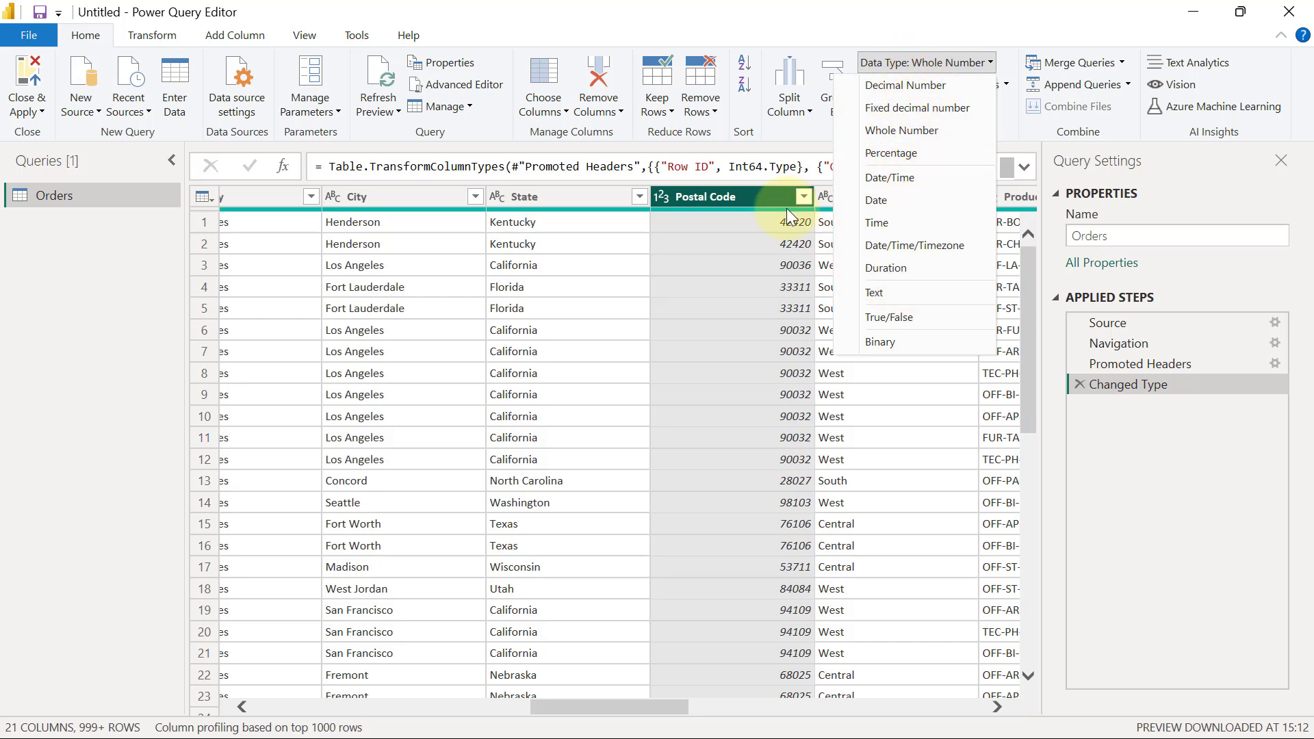
{"action": "left_click", "coordinate": [731, 194]}
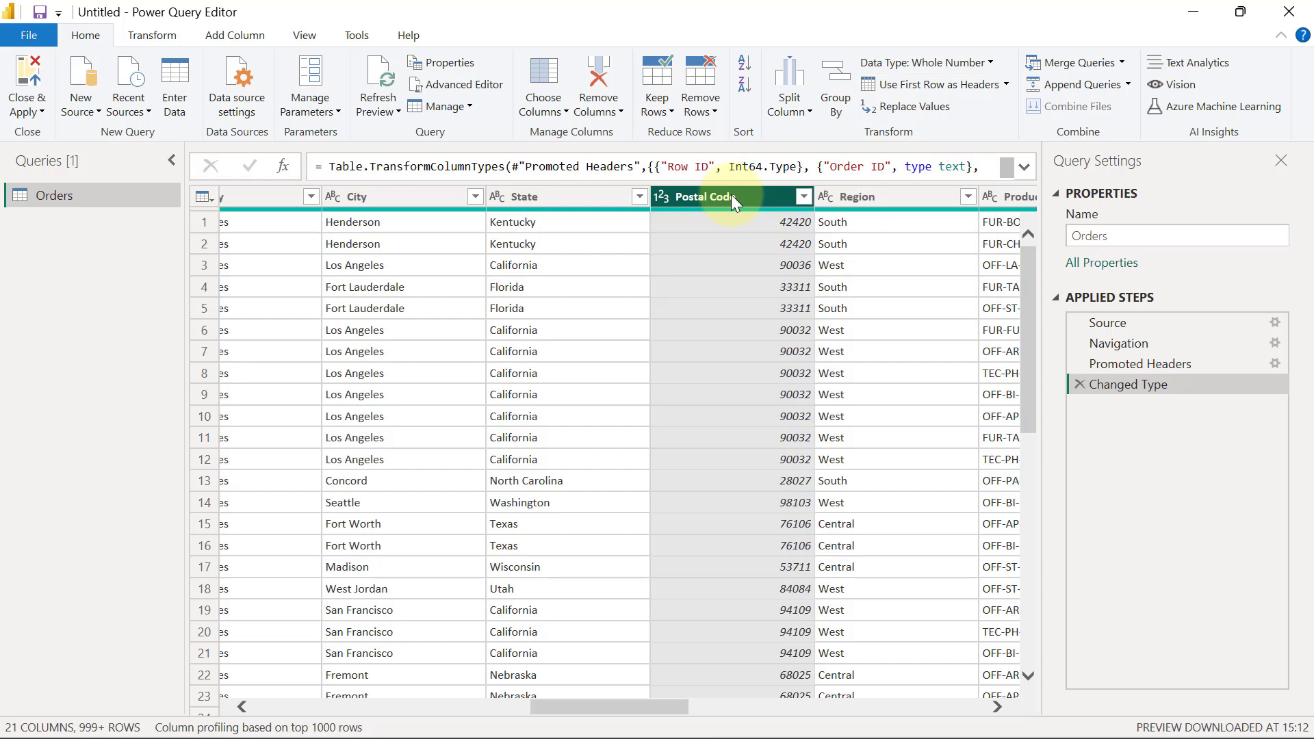
{"action": "left_click", "coordinate": [157, 42]}
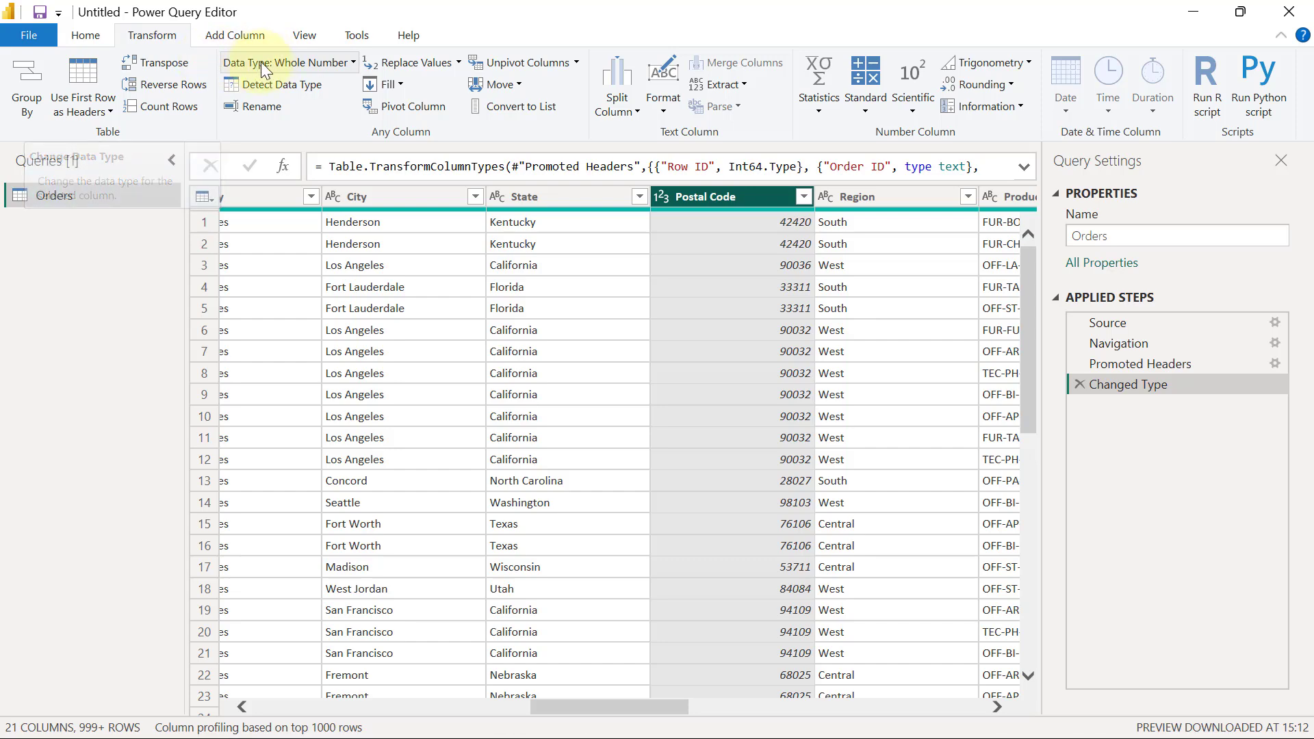
{"action": "left_click", "coordinate": [85, 35]}
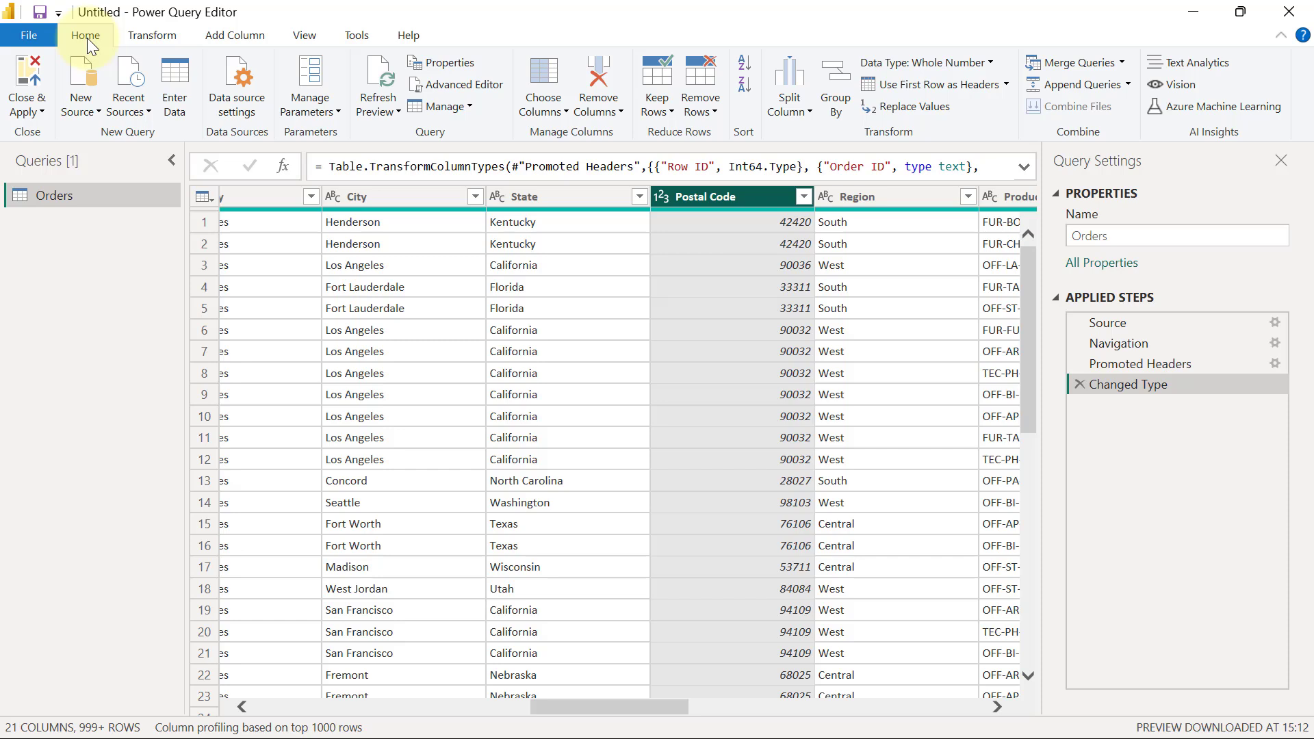
{"action": "left_click", "coordinate": [145, 37]}
{"action": "left_click", "coordinate": [228, 38]}
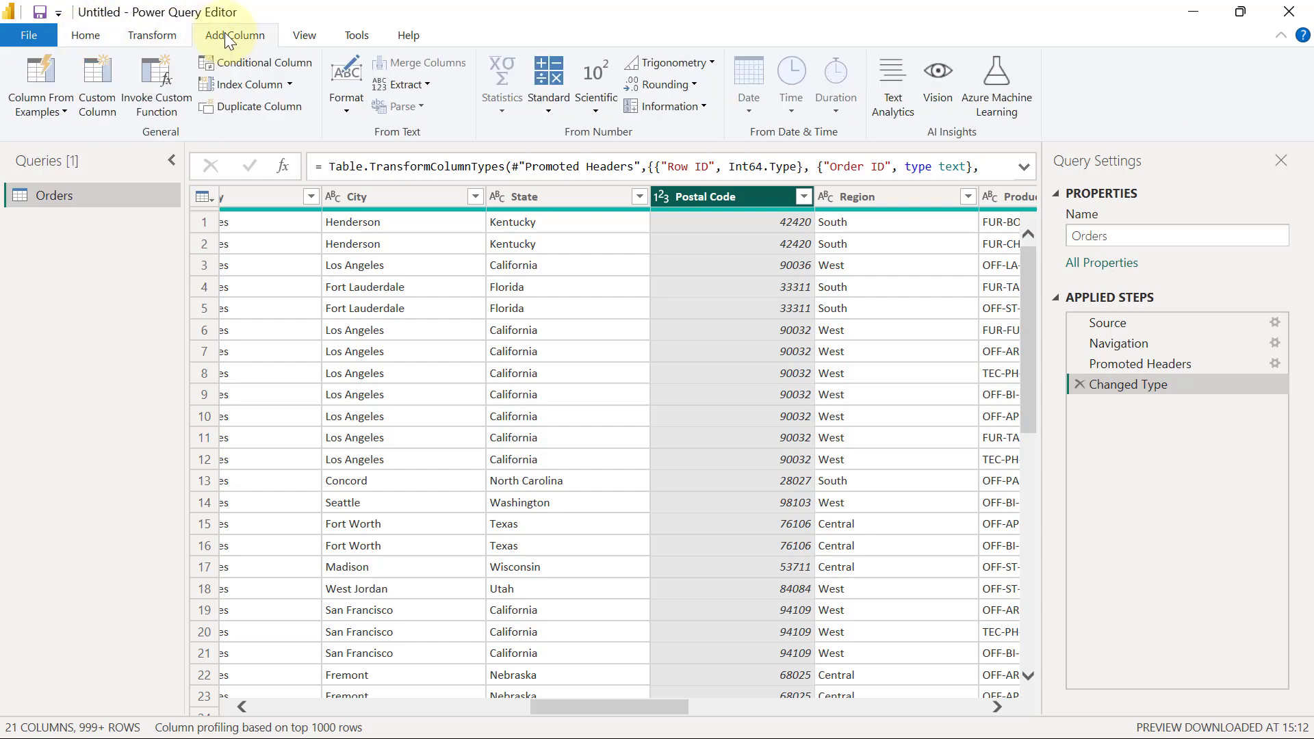
{"action": "left_click", "coordinate": [91, 34]}
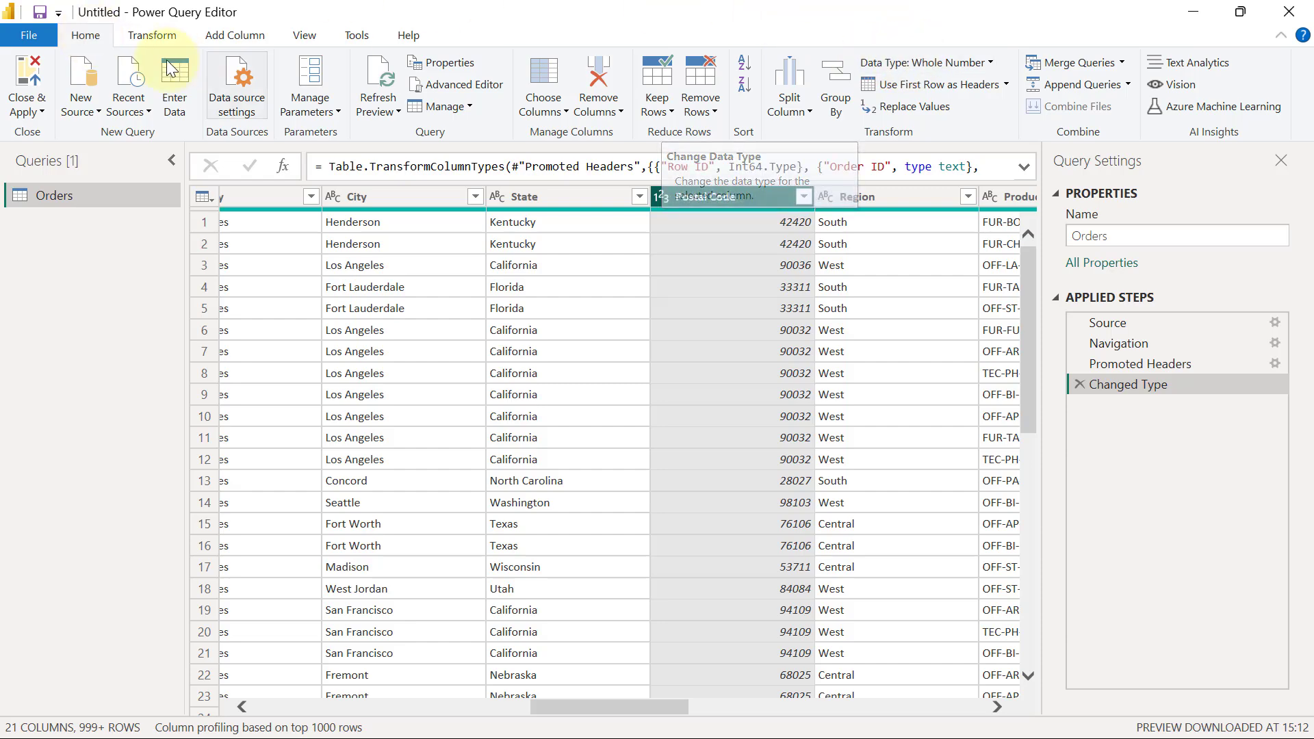
{"action": "left_click", "coordinate": [152, 33]}
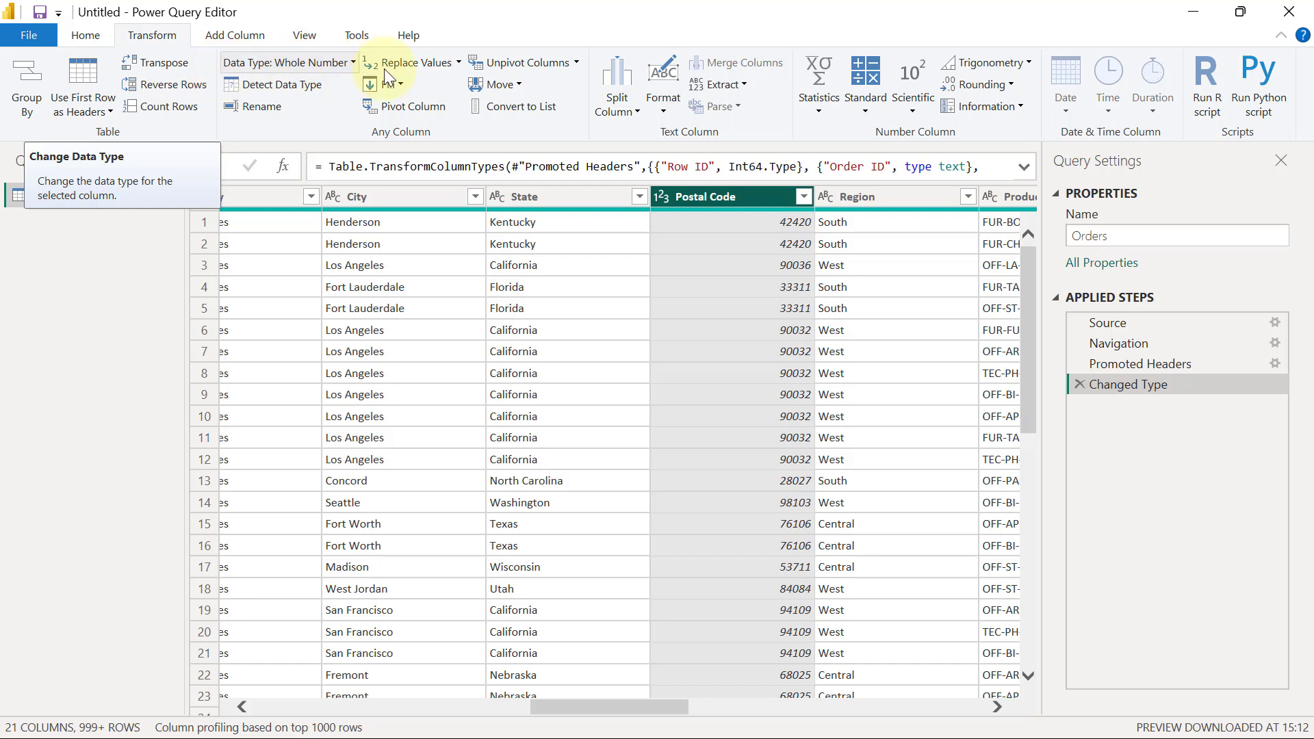
{"action": "right_click", "coordinate": [738, 194]}
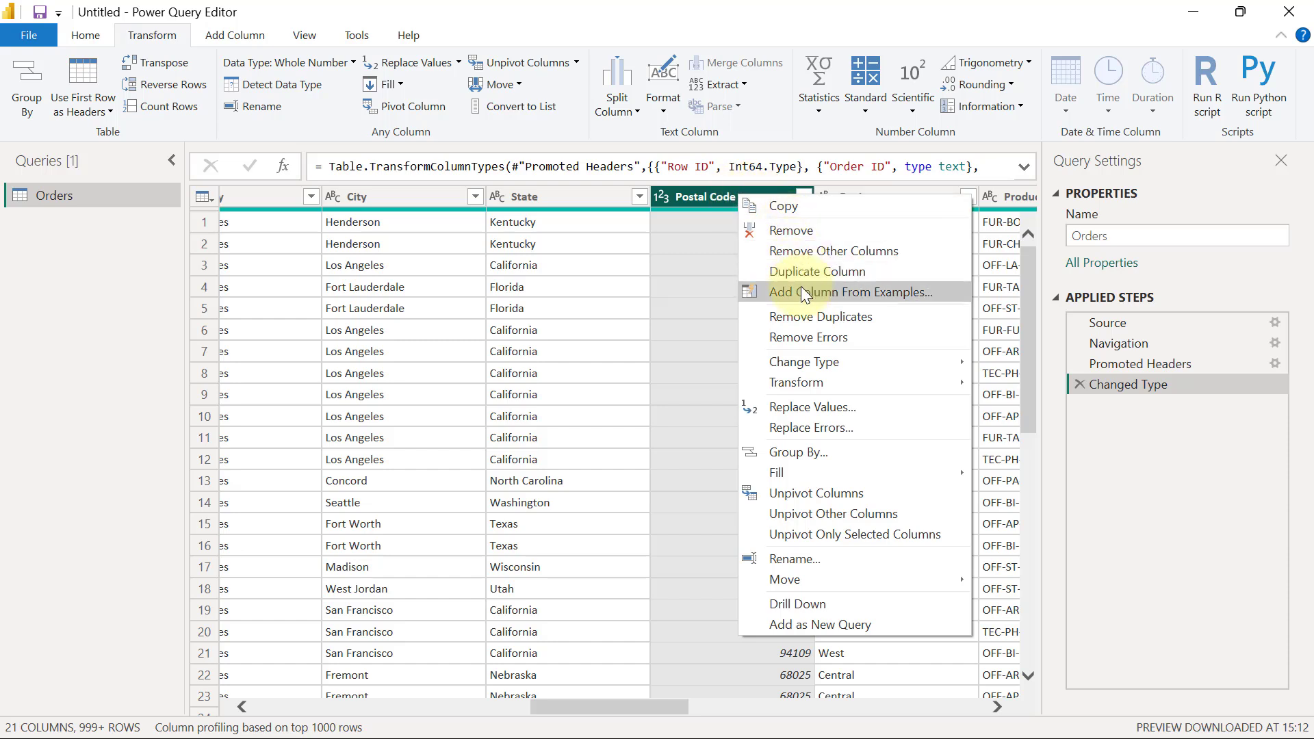
{"action": "mouse_move", "coordinate": [815, 361]}
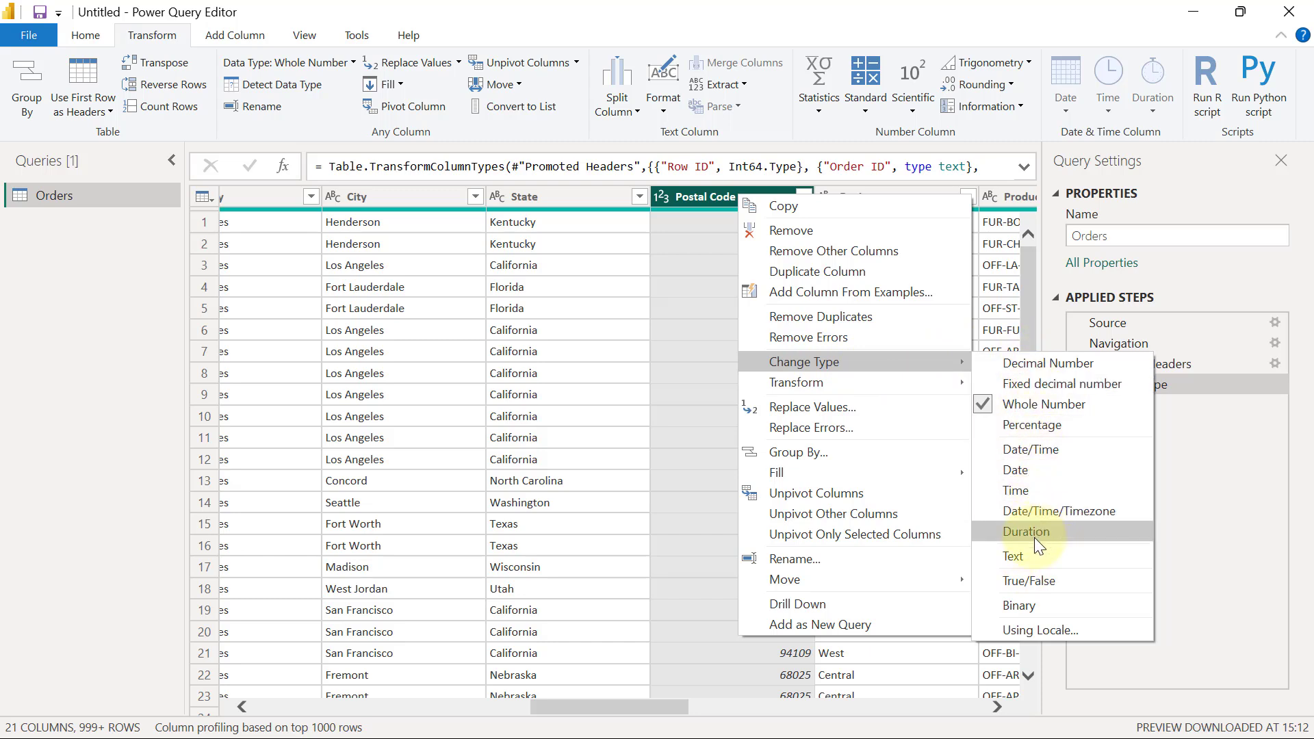
{"action": "left_click", "coordinate": [711, 194]}
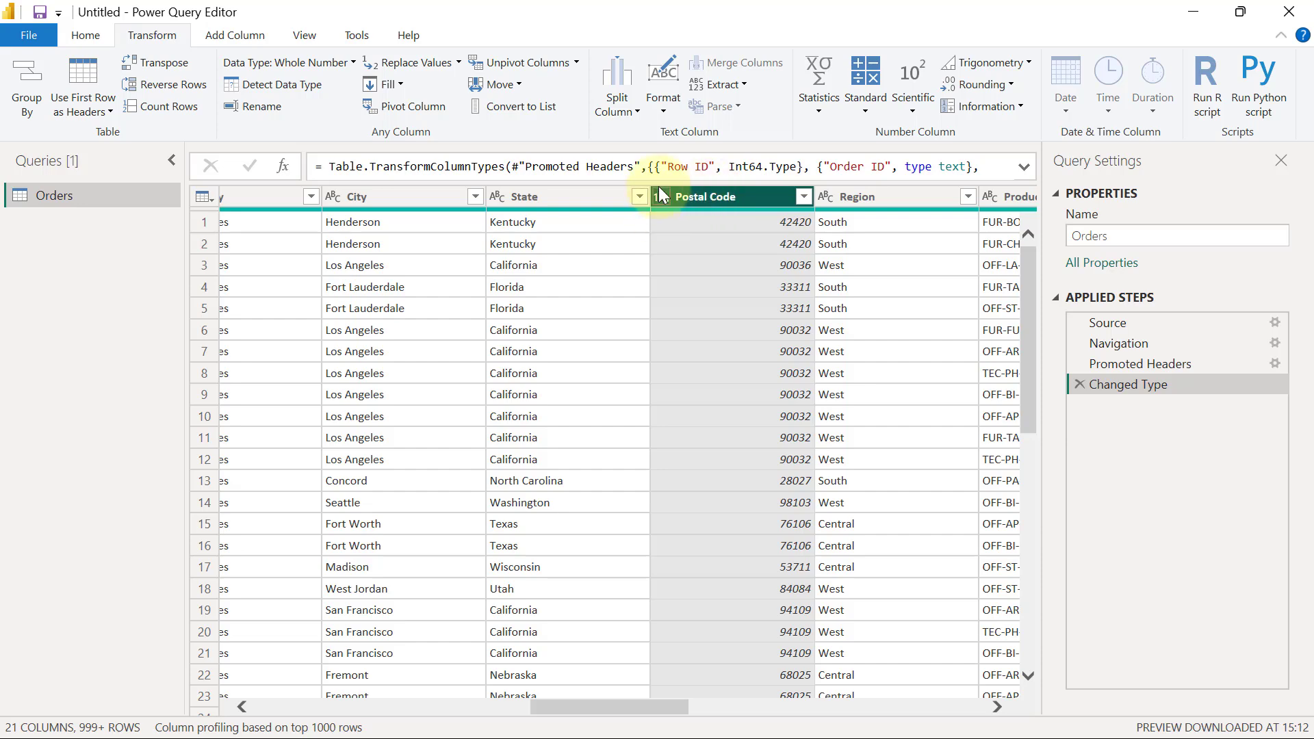
{"action": "left_click", "coordinate": [565, 194]}
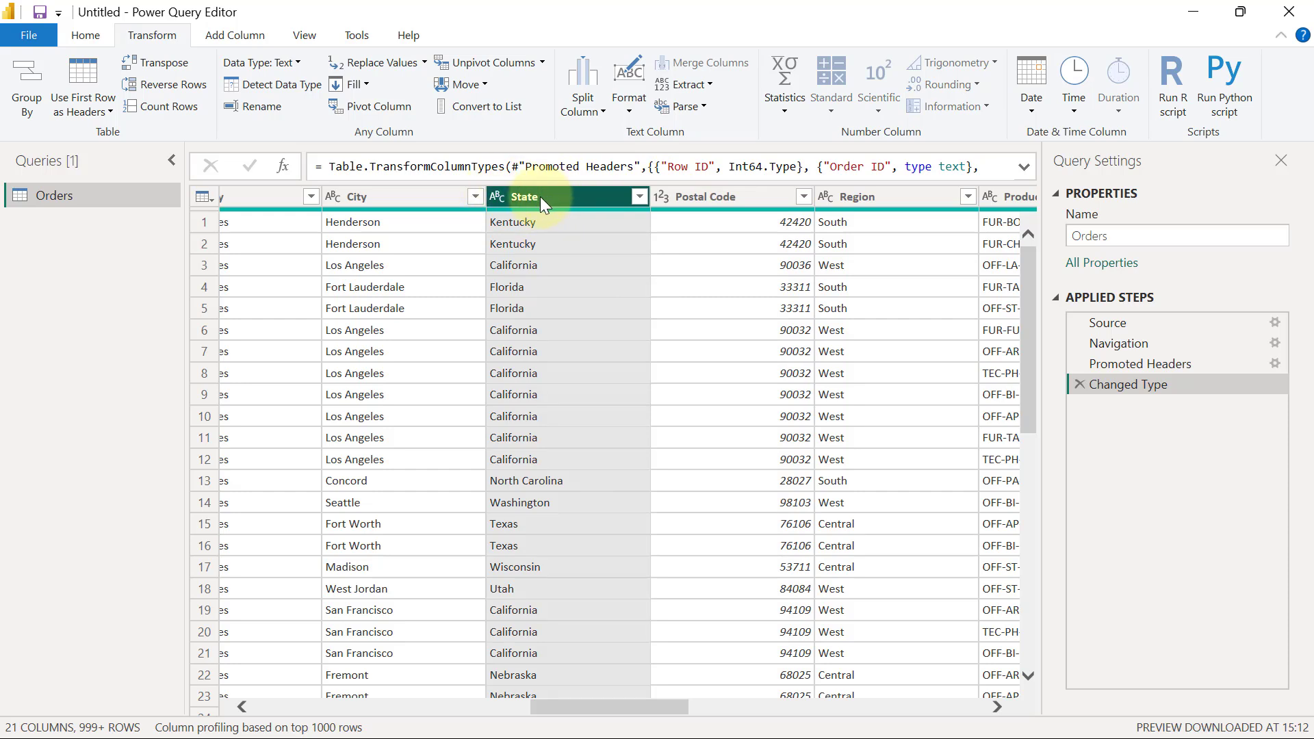
{"action": "left_click", "coordinate": [718, 197]}
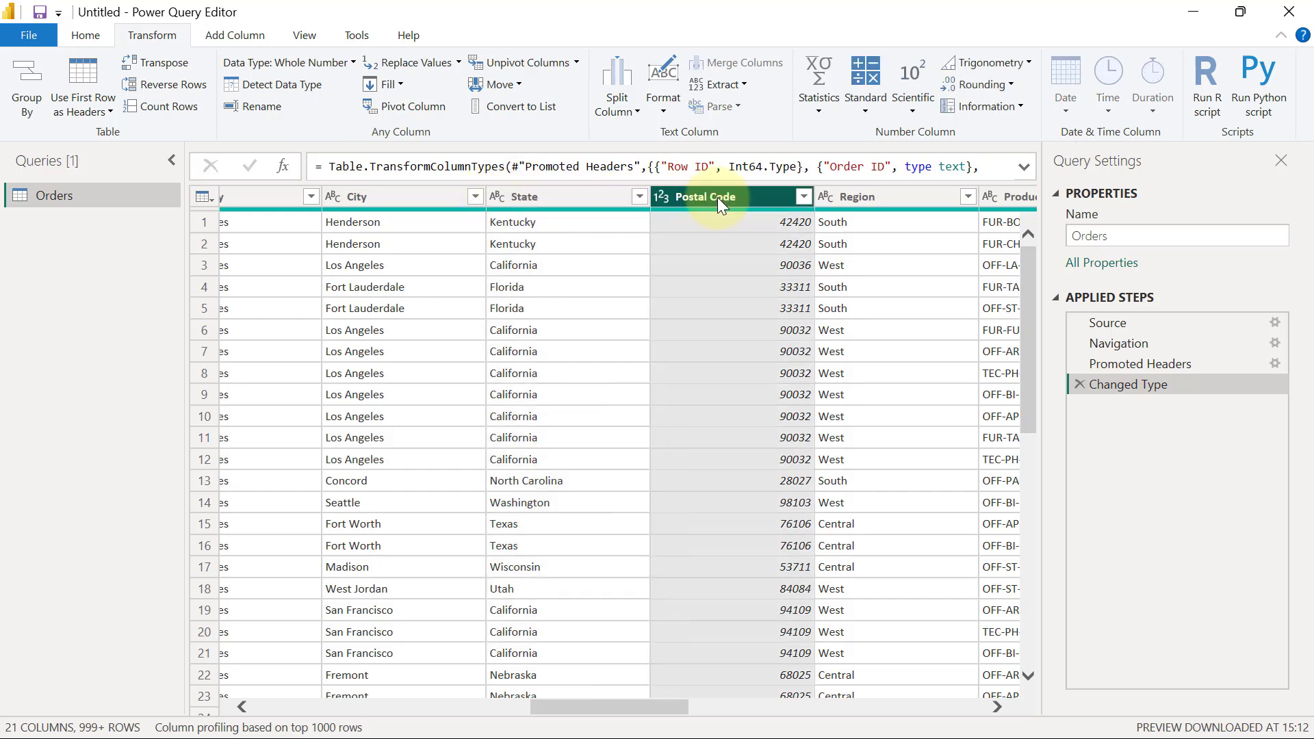
{"action": "left_click_drag", "start_coordinate": [654, 707], "coordinate": [959, 675]}
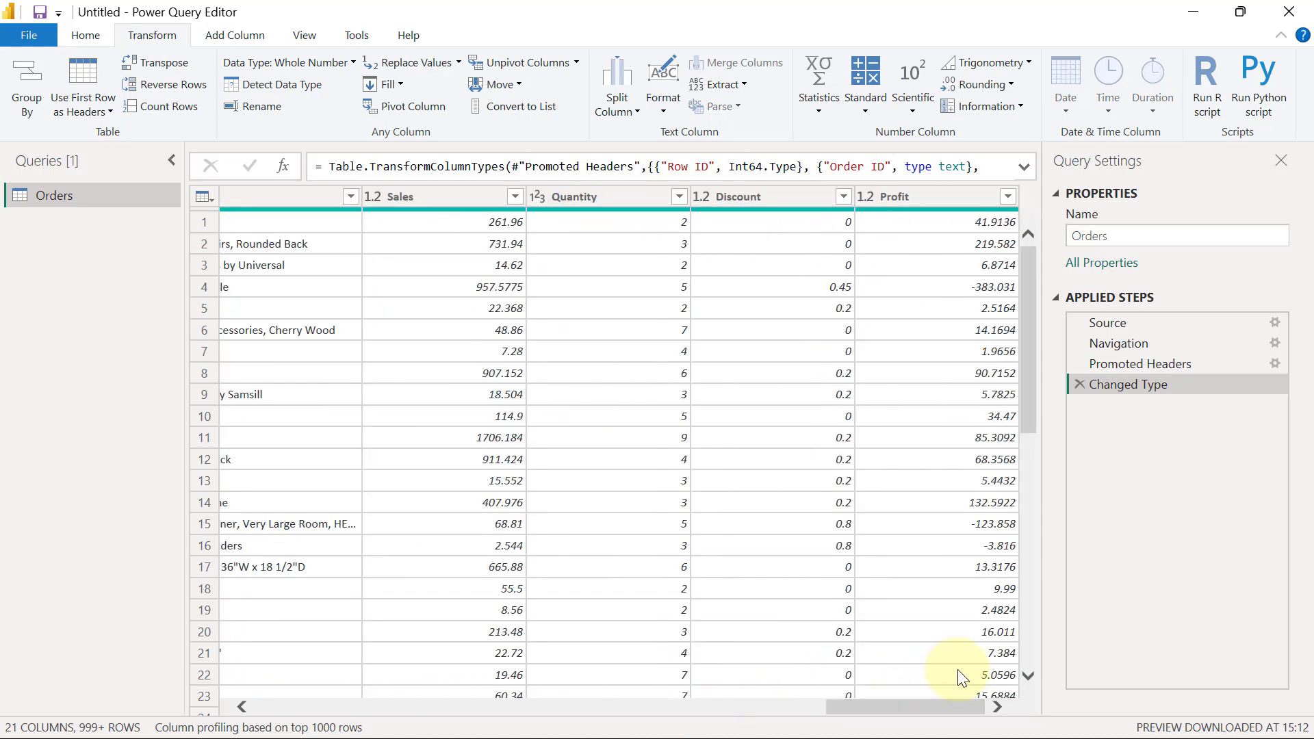
{"action": "left_click", "coordinate": [761, 200]}
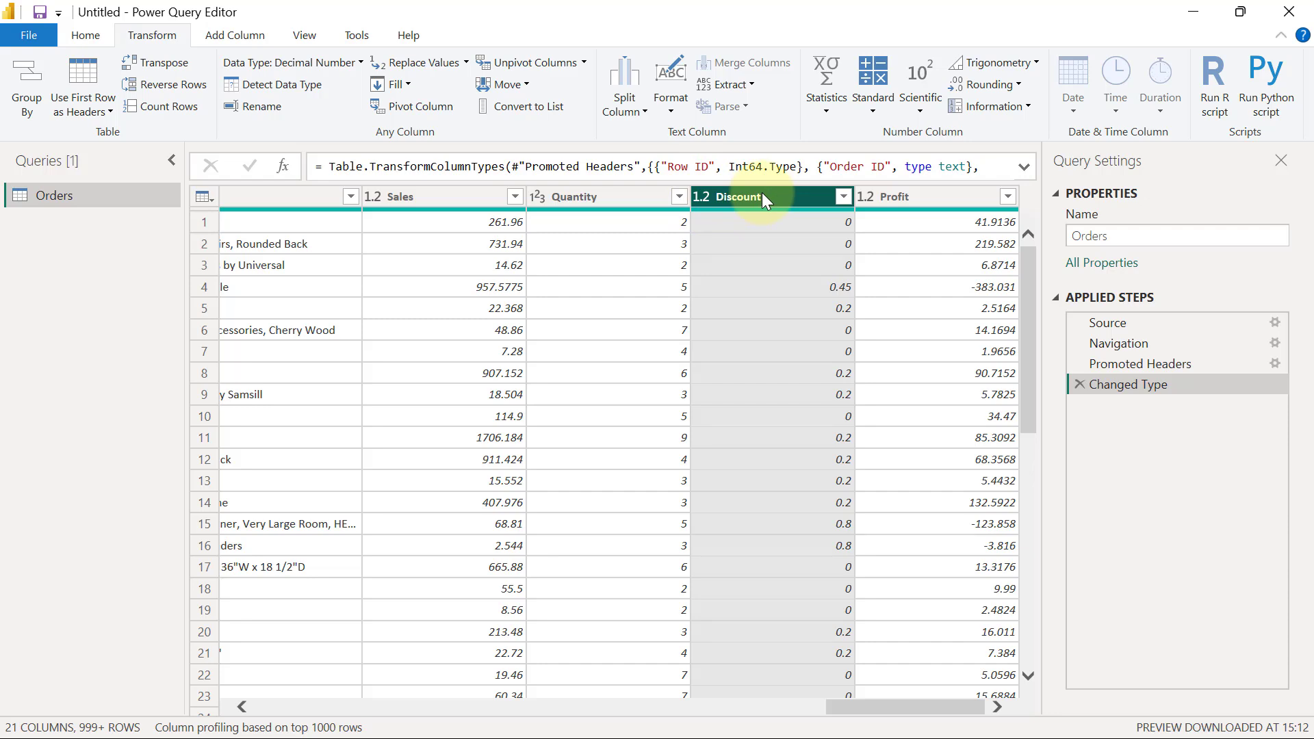
{"action": "left_click_drag", "start_coordinate": [923, 704], "coordinate": [414, 693]}
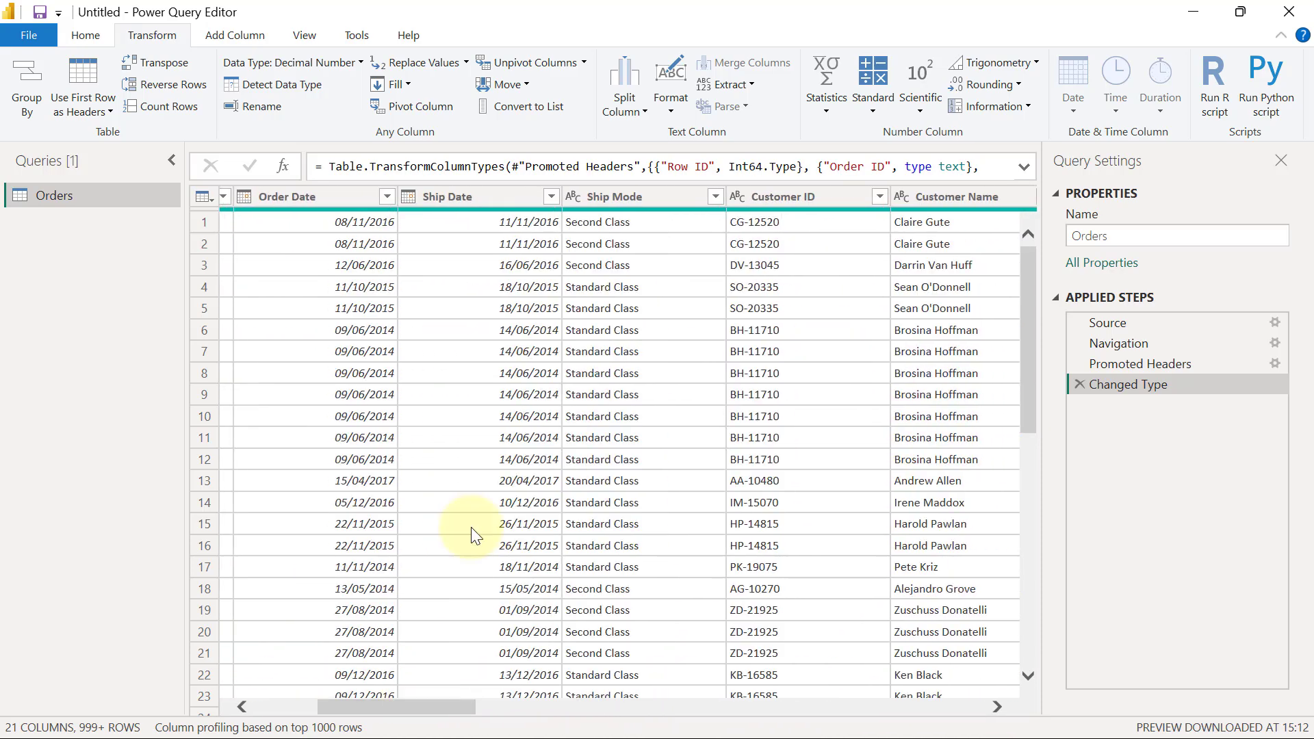
{"action": "left_click", "coordinate": [494, 194]}
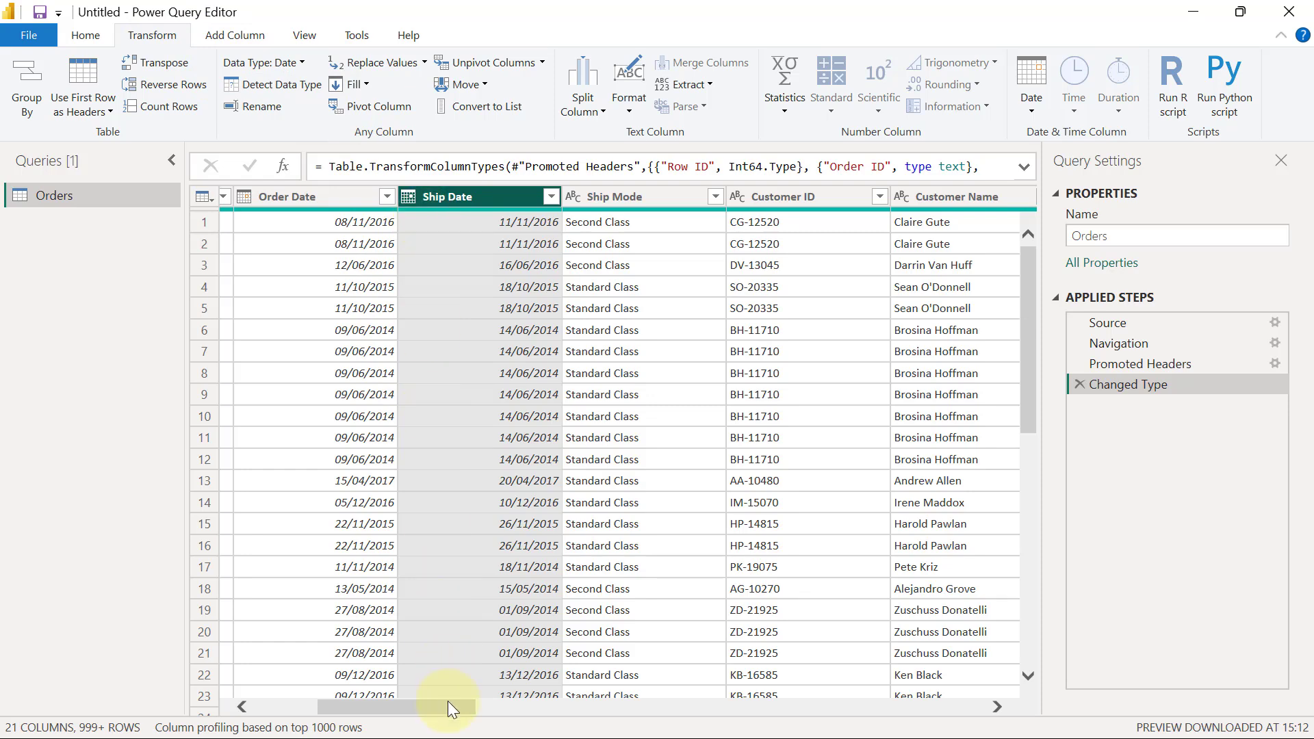
- Change Postal Code from Whole Number to Text, replacing the type within the existing Changed Type step
{"action": "left_click_drag", "start_coordinate": [449, 701], "coordinate": [648, 704]}
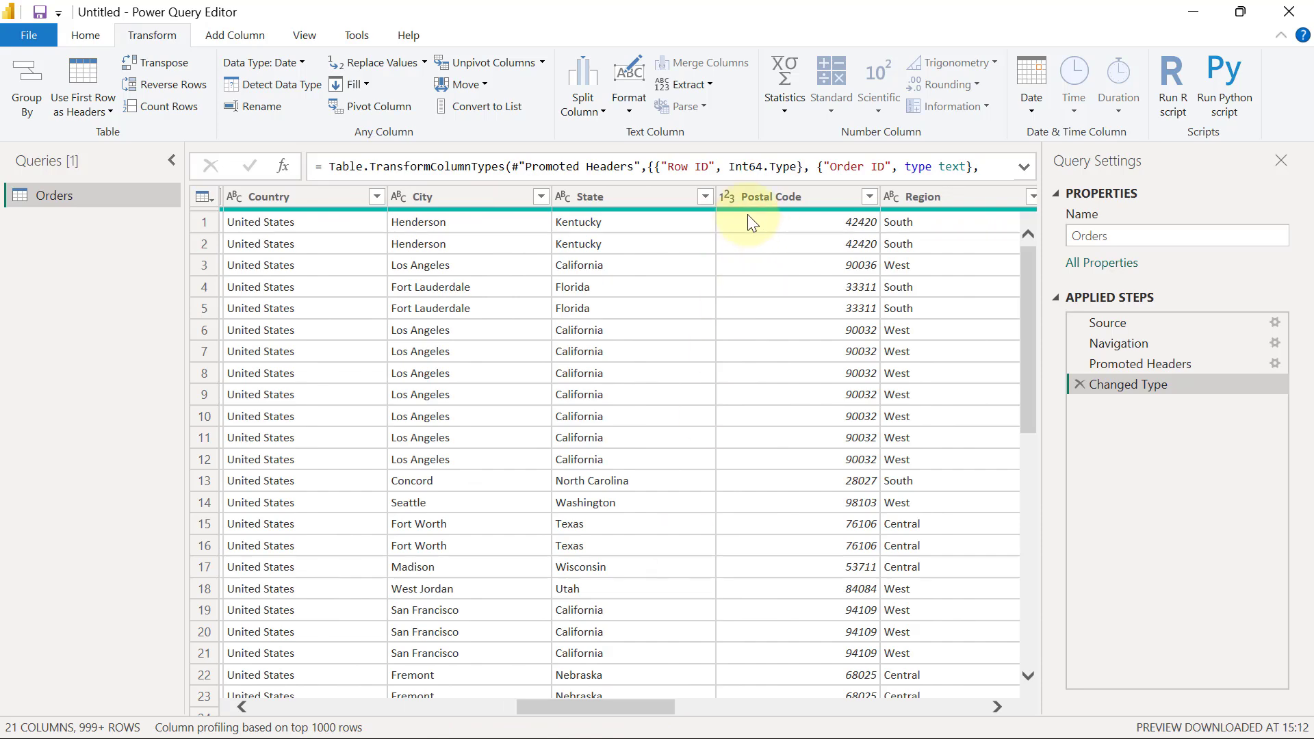
{"action": "left_click", "coordinate": [733, 200]}
{"action": "left_click", "coordinate": [727, 197]}
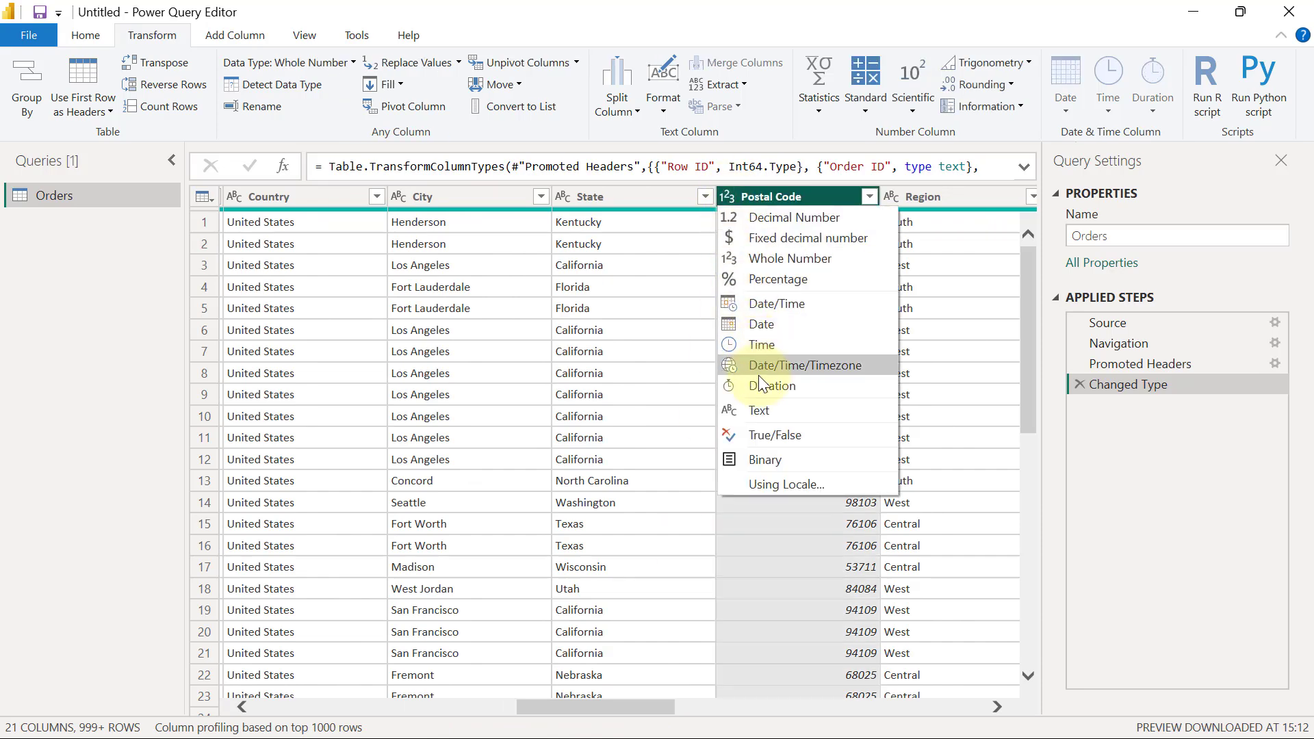
{"action": "left_click", "coordinate": [757, 408]}
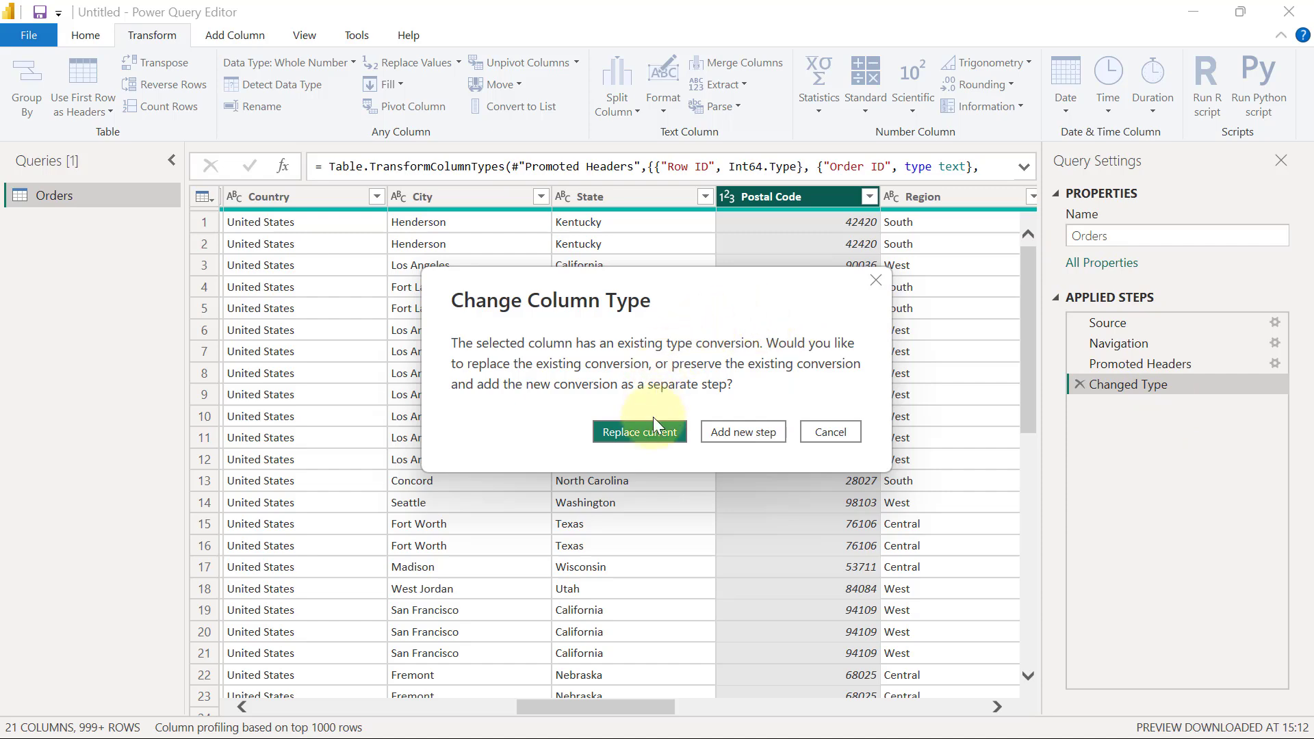
{"action": "left_click", "coordinate": [631, 438]}
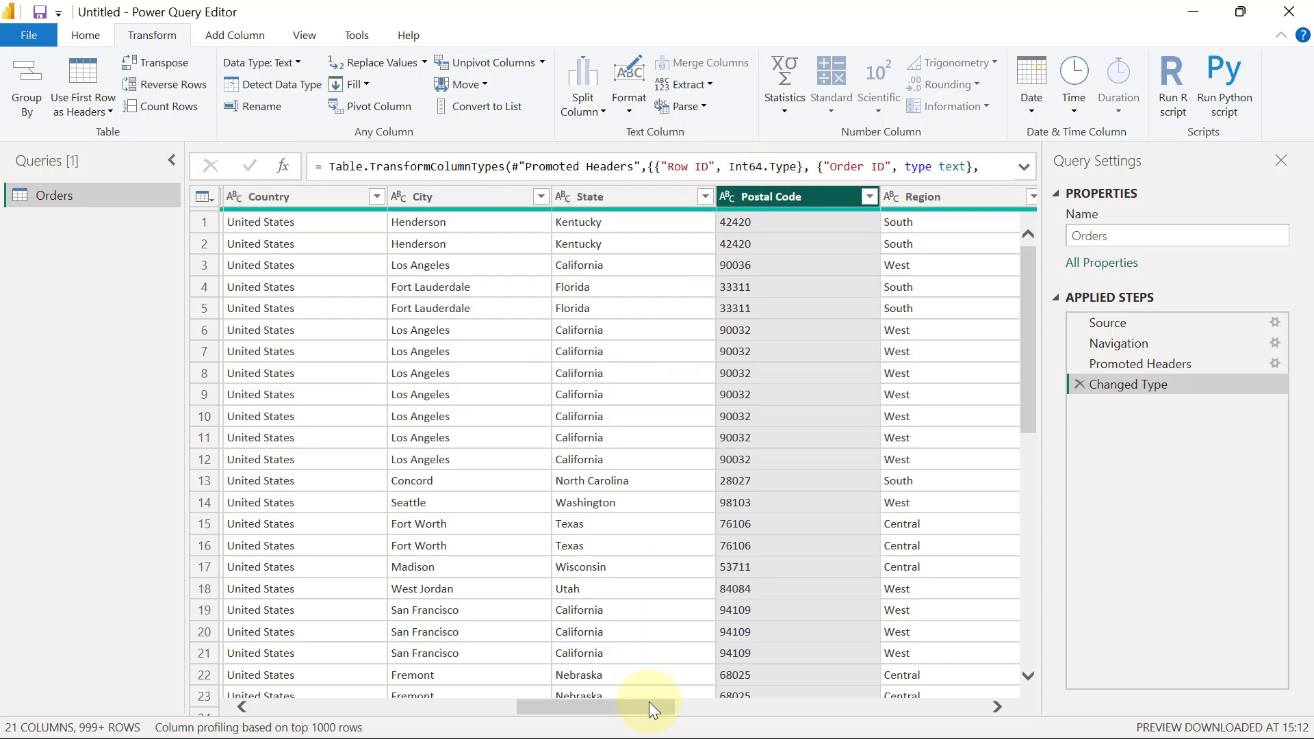
- Remove the Row ID column from the Orders query, leaving 20 columns
{"action": "left_click_drag", "start_coordinate": [649, 709], "coordinate": [335, 711]}
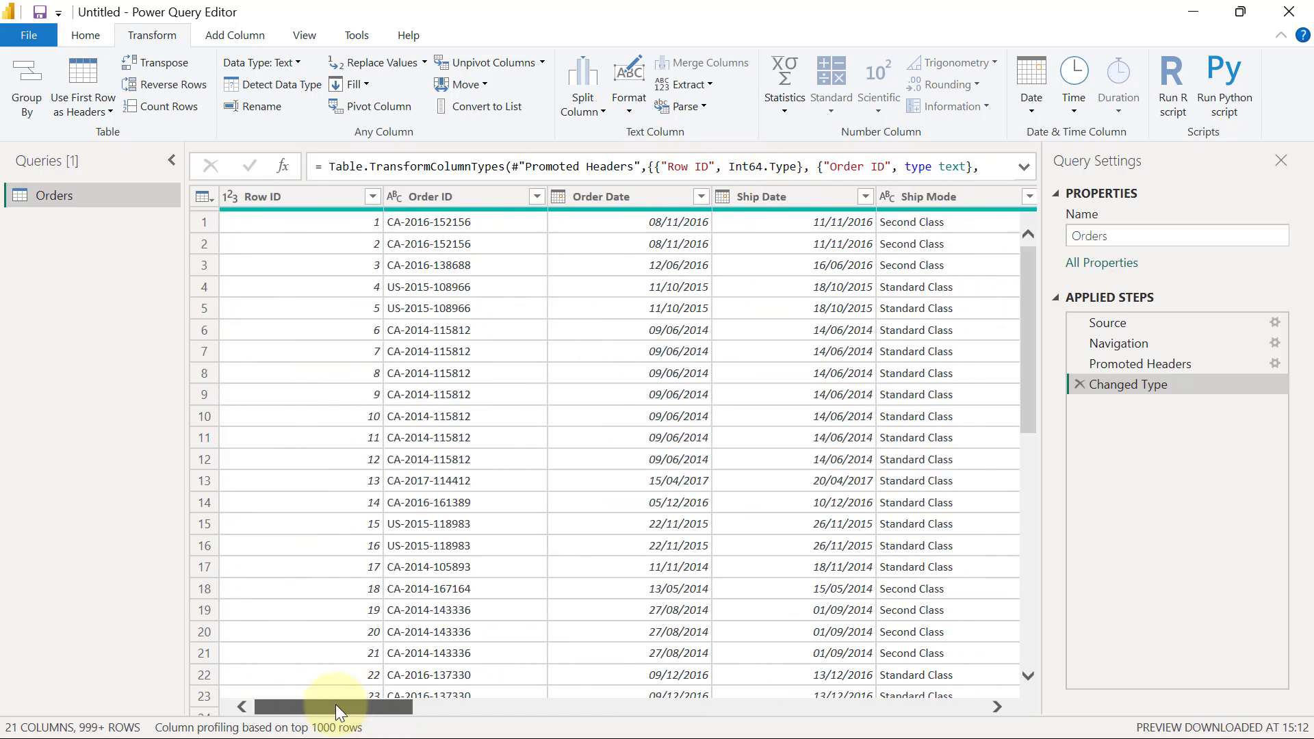
{"action": "left_click", "coordinate": [298, 197]}
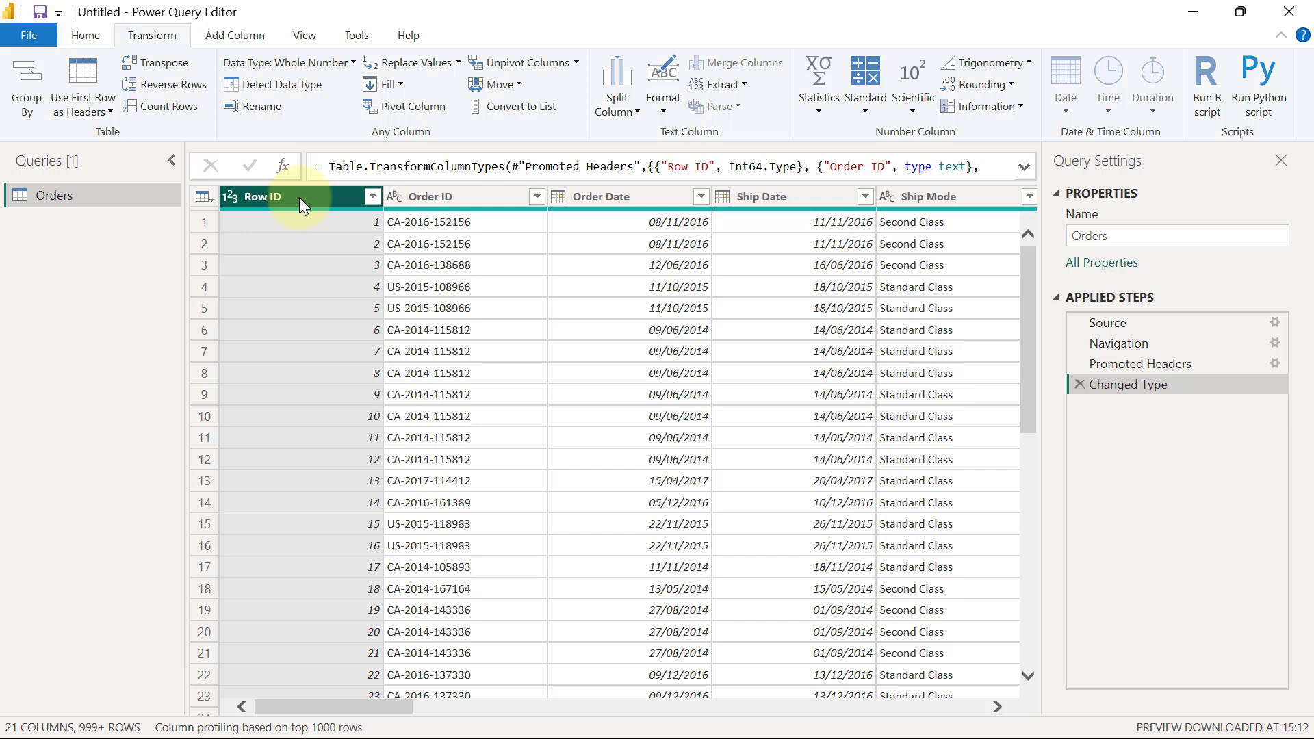
{"action": "left_click", "coordinate": [82, 37]}
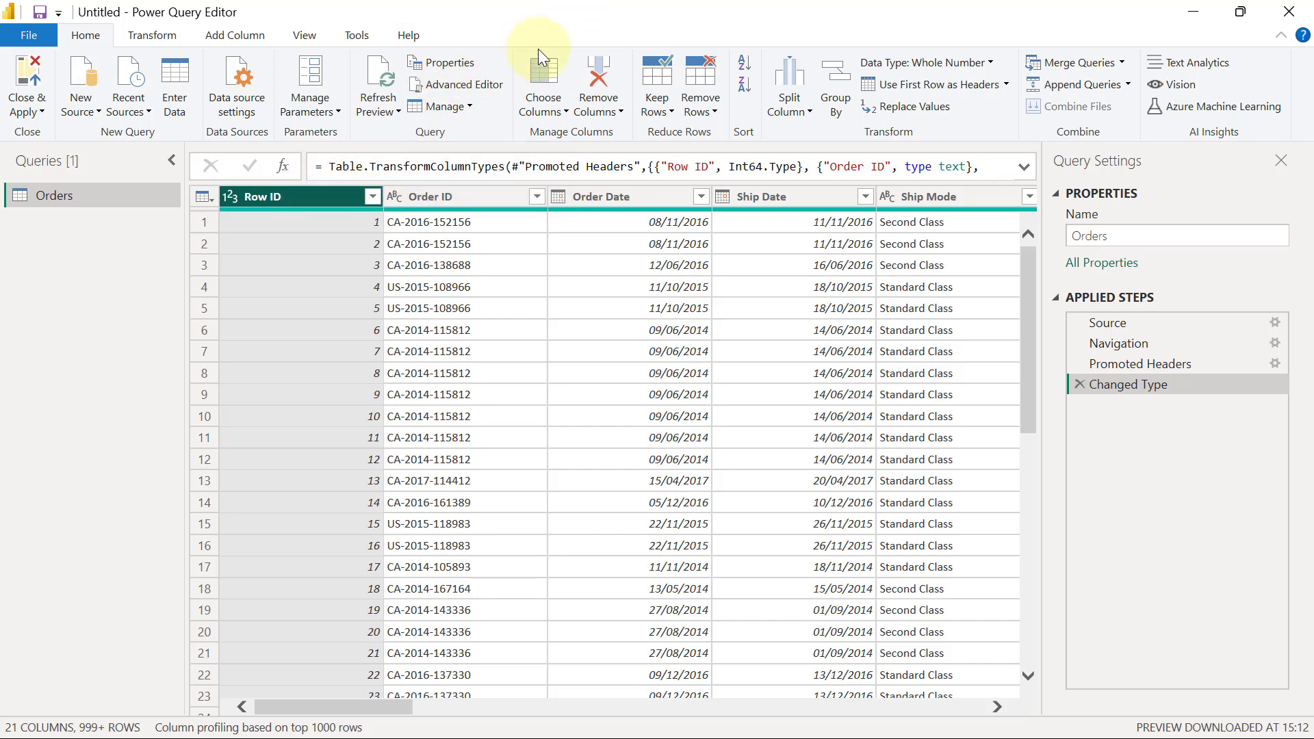
{"action": "left_click", "coordinate": [598, 68]}
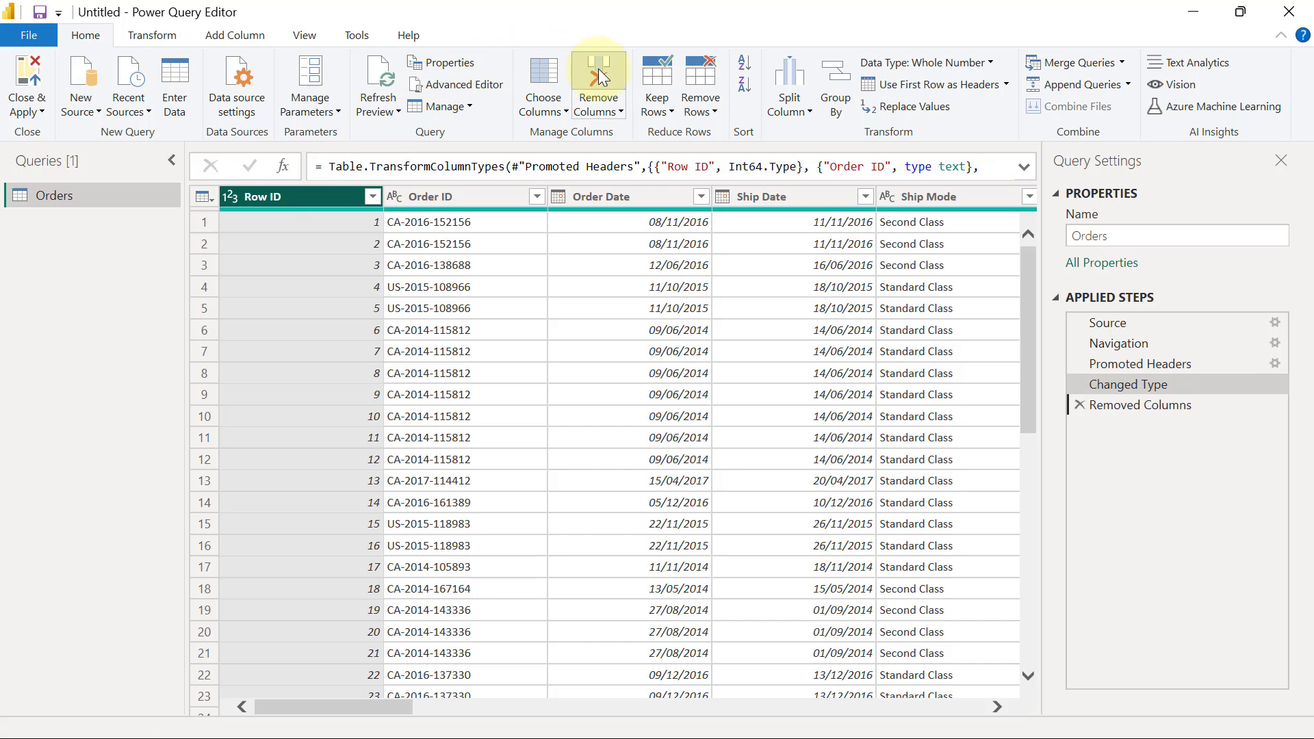
{"action": "left_click_drag", "start_coordinate": [382, 705], "coordinate": [551, 698]}
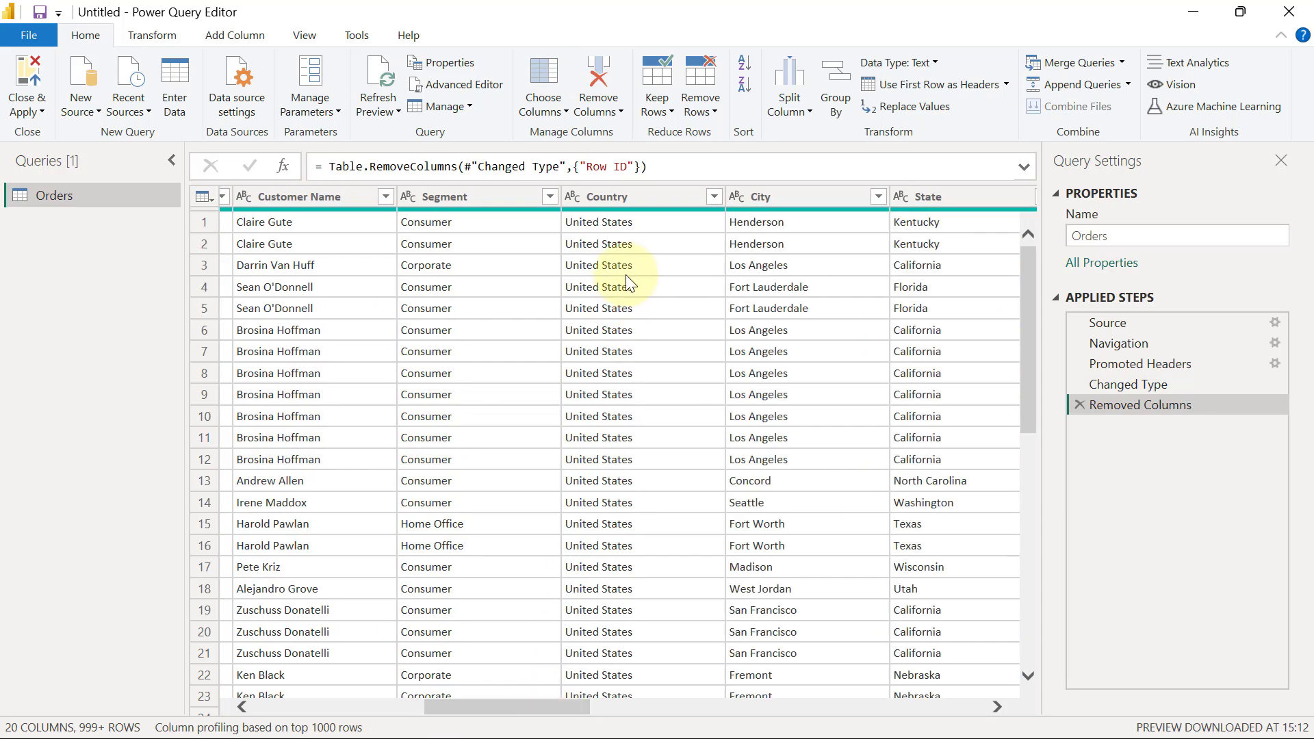
{"action": "left_click", "coordinate": [638, 202]}
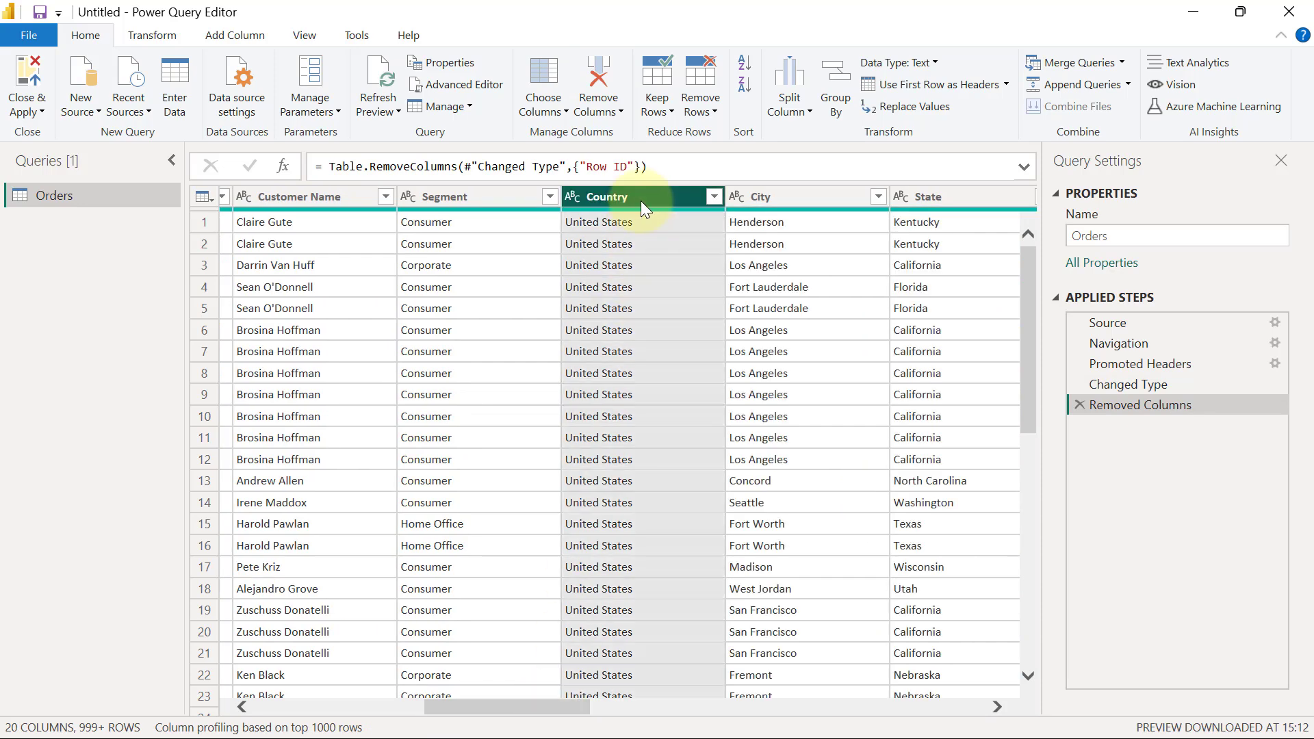
{"action": "left_click", "coordinate": [713, 197]}
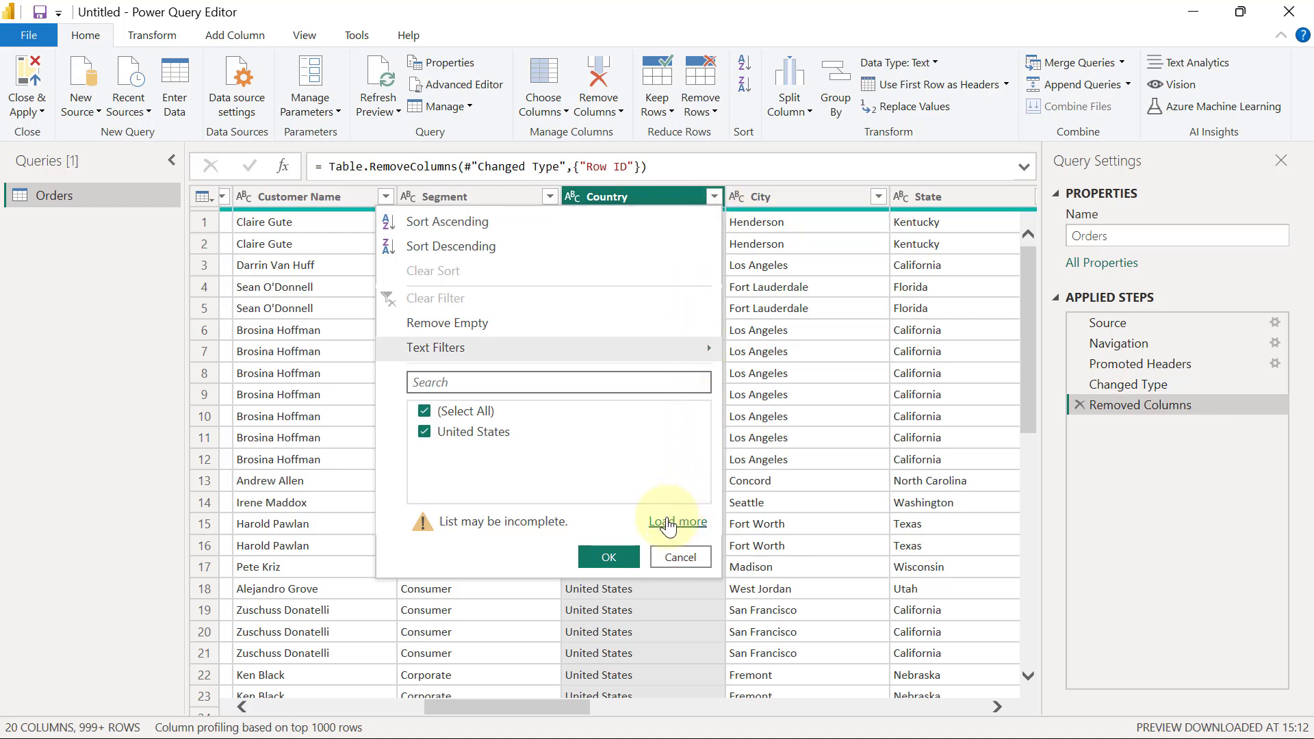
{"action": "left_click", "coordinate": [669, 523]}
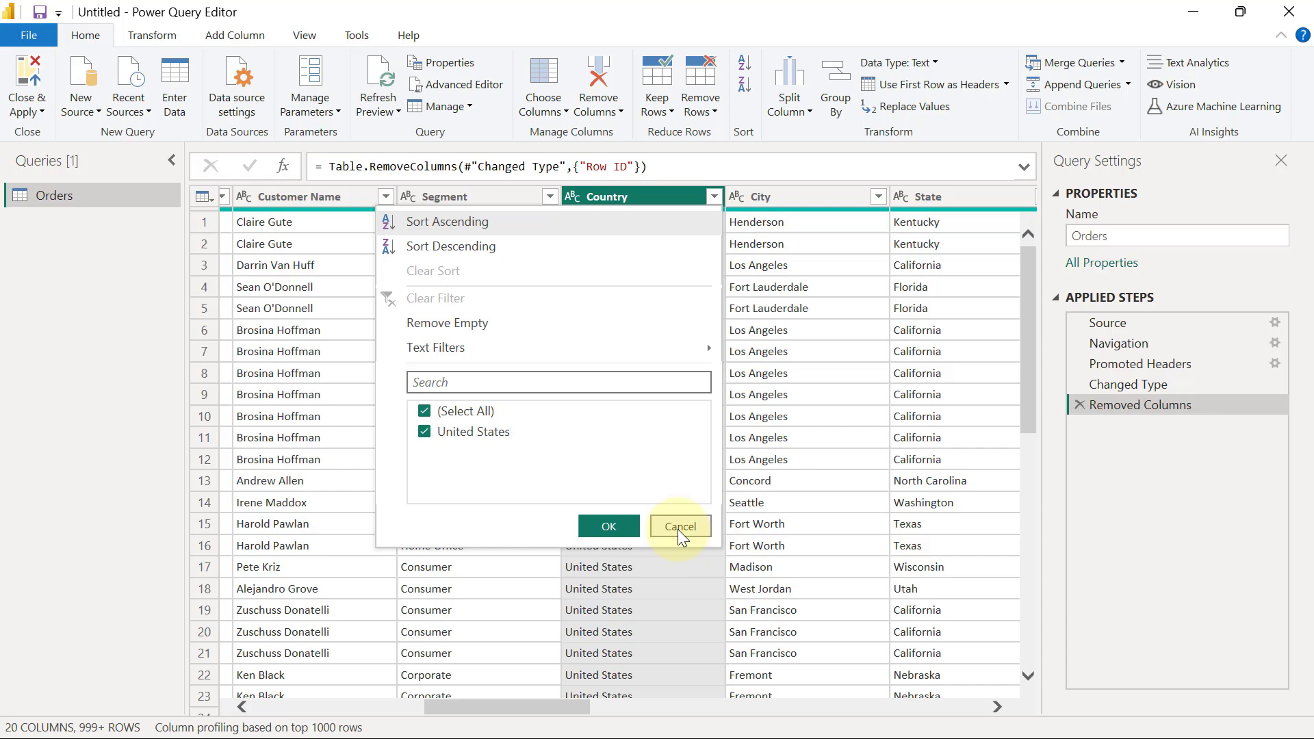
{"action": "left_click", "coordinate": [681, 527]}
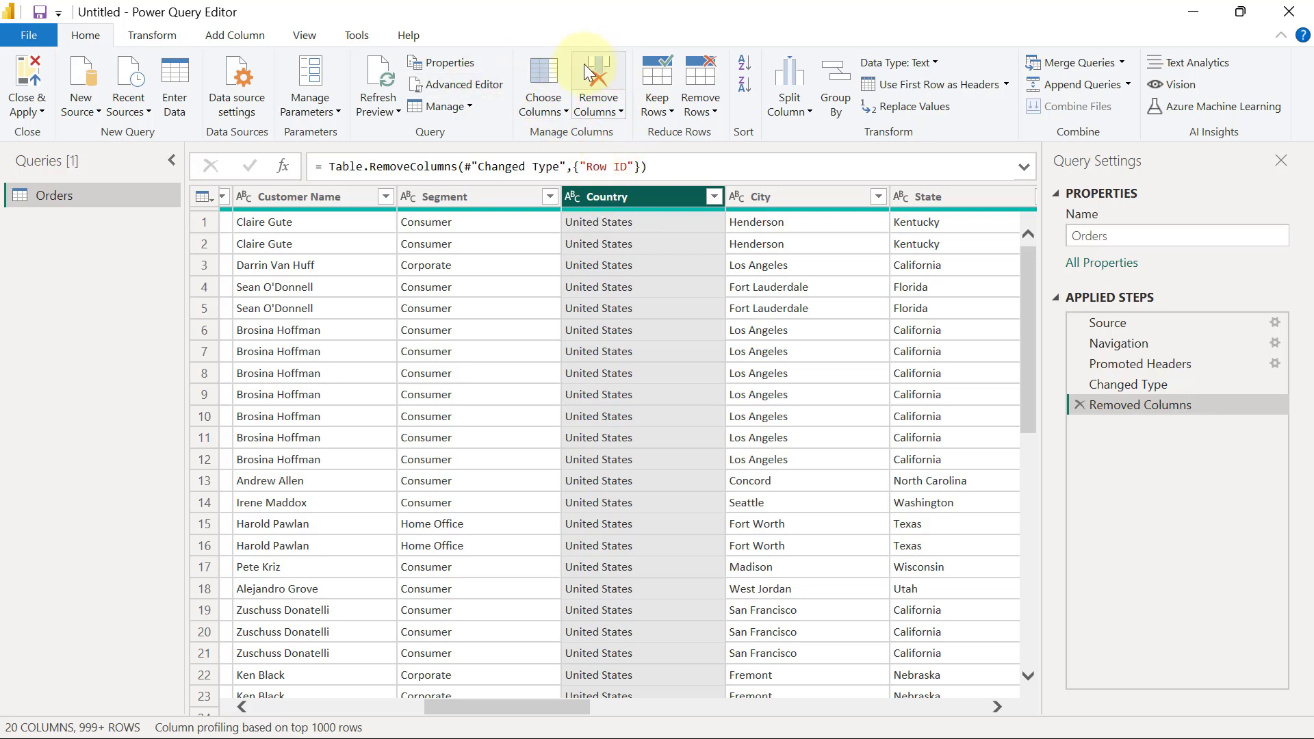
- Drop the Country column from its header menu, leaving 19 columns
{"action": "right_click", "coordinate": [641, 198]}
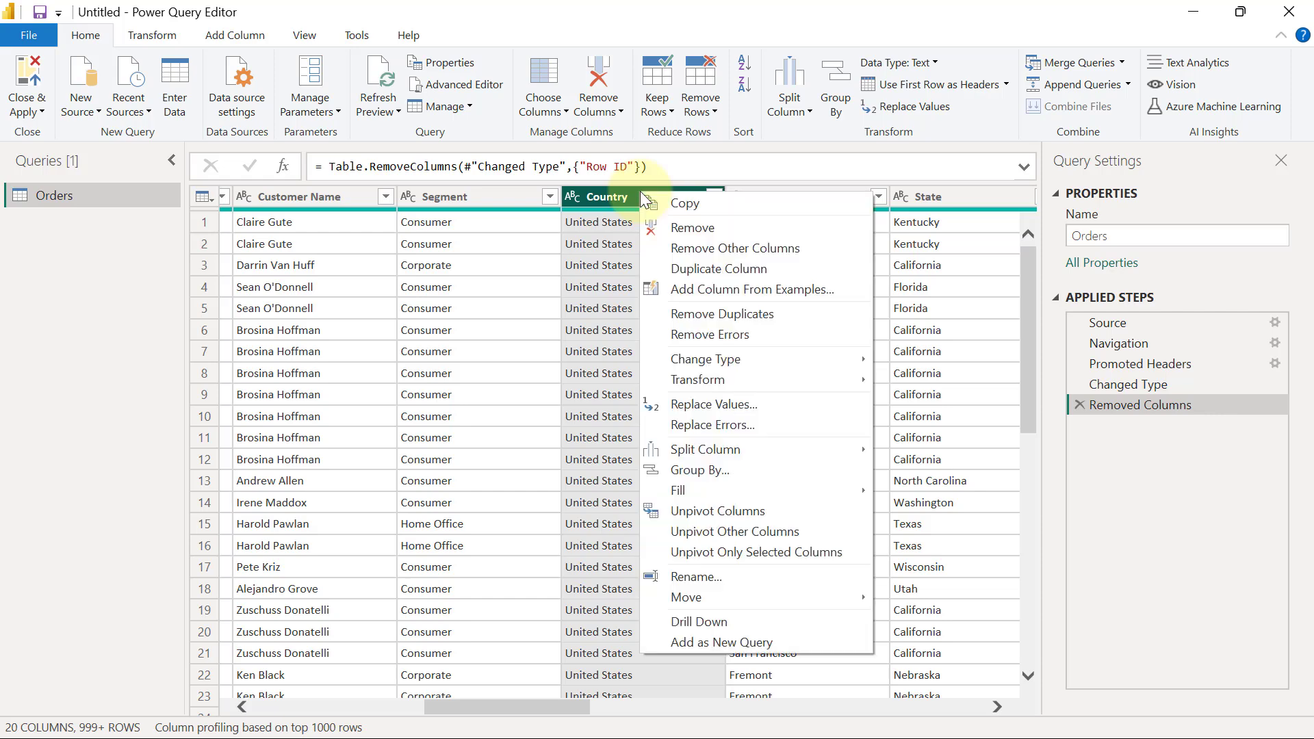
{"action": "left_click", "coordinate": [681, 227]}
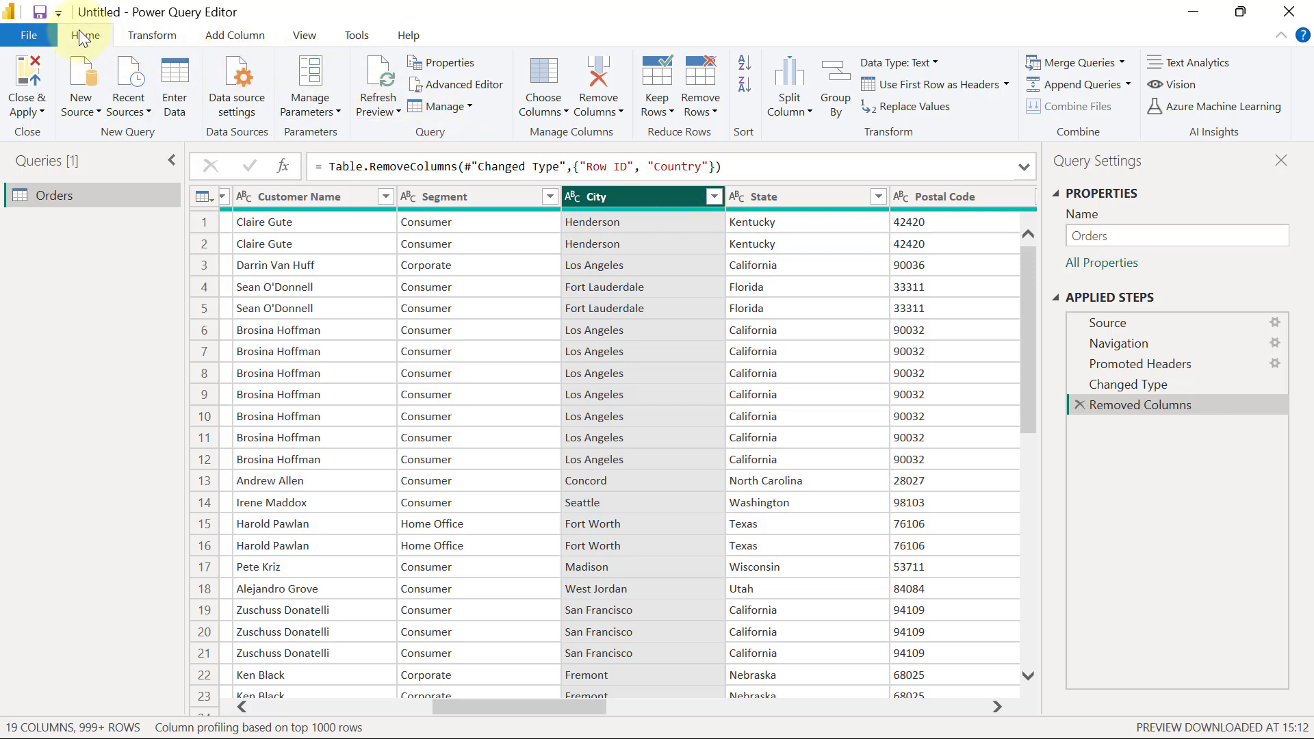
- Close Power Query Editor and apply the changes so Orders loads its 9,994 rows
{"action": "left_click", "coordinate": [30, 74]}
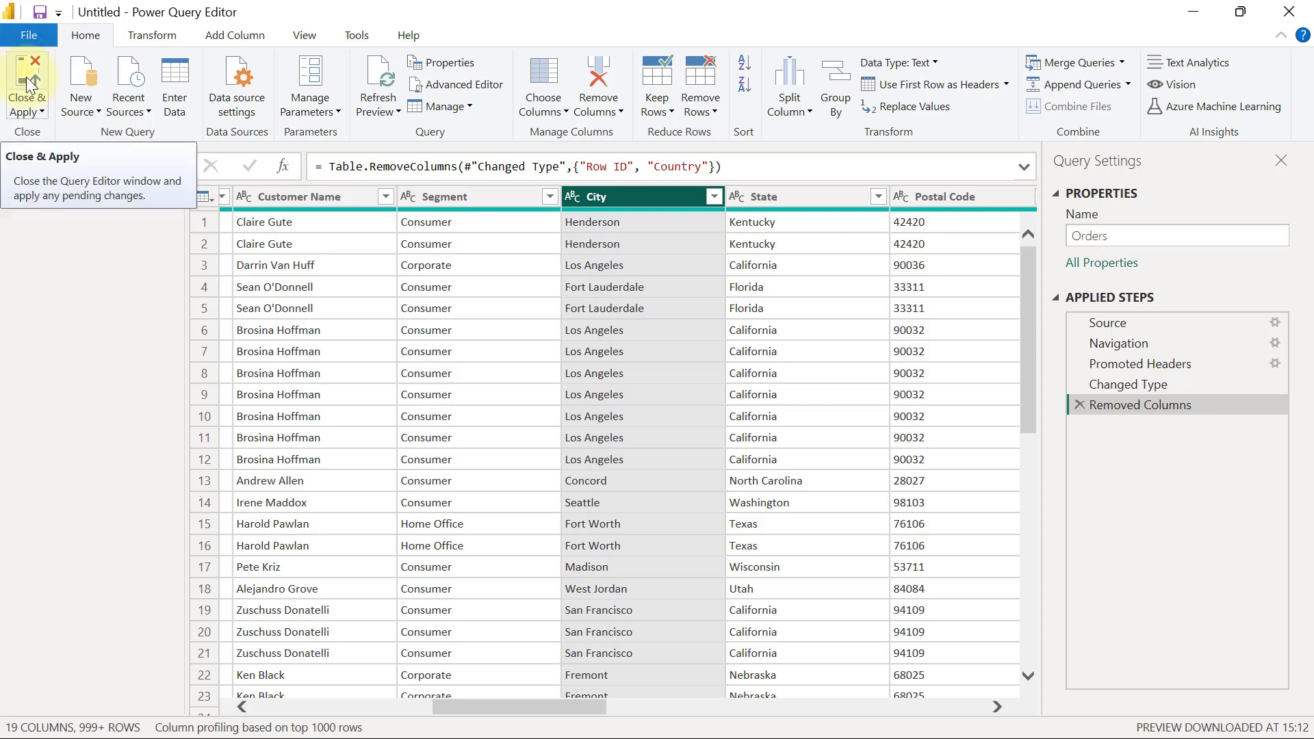
{"action": "left_click", "coordinate": [39, 113]}
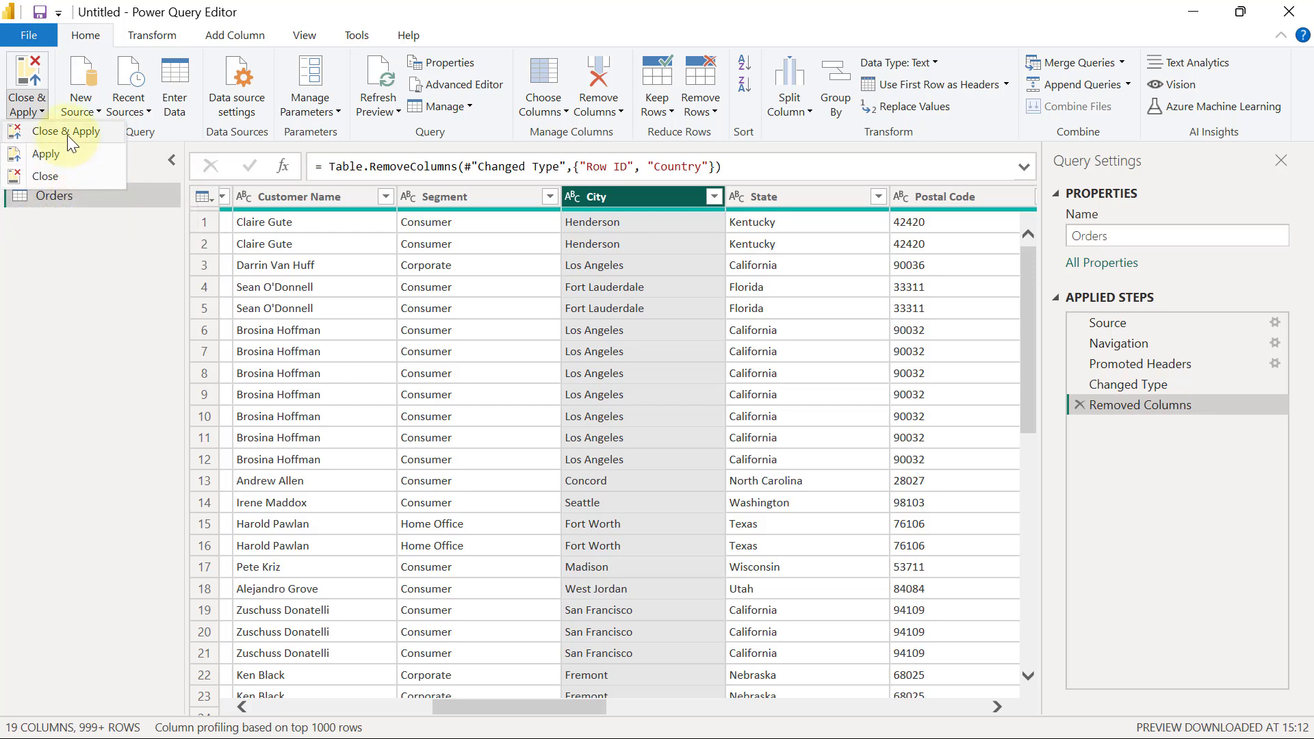
{"action": "key", "text": "Escape"}
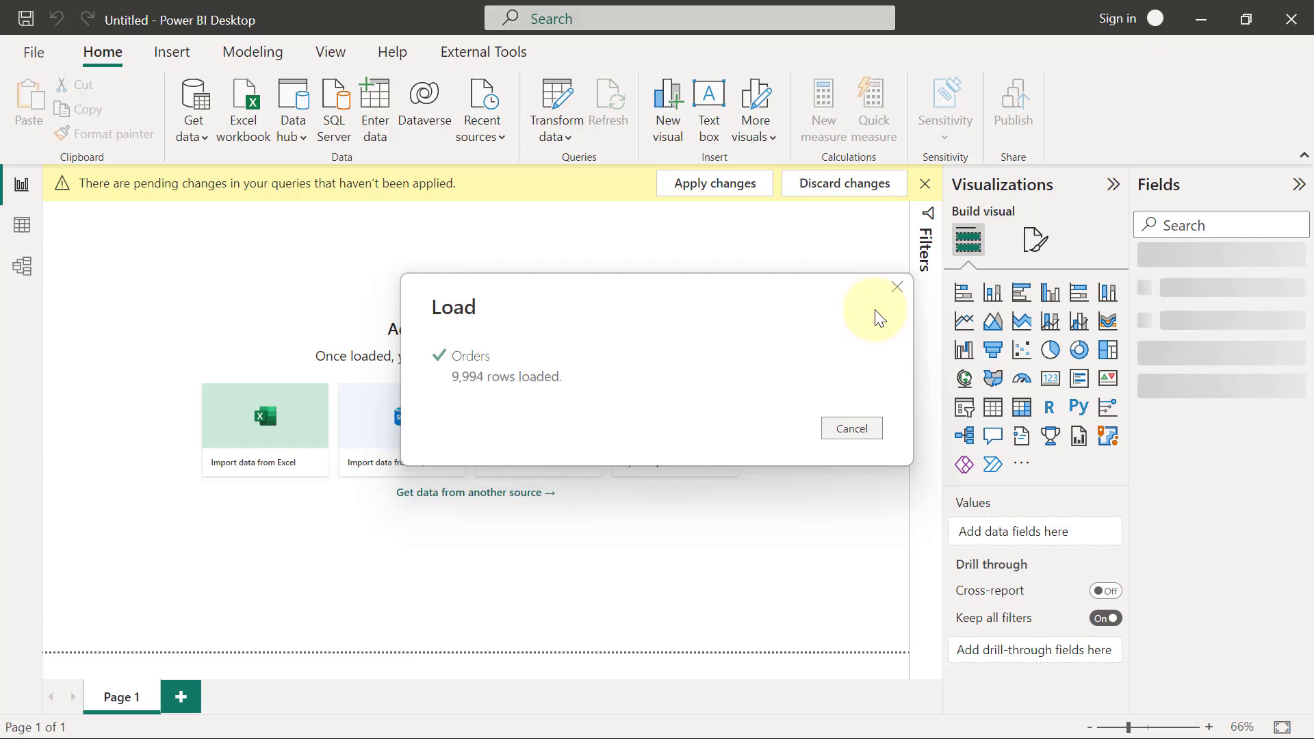